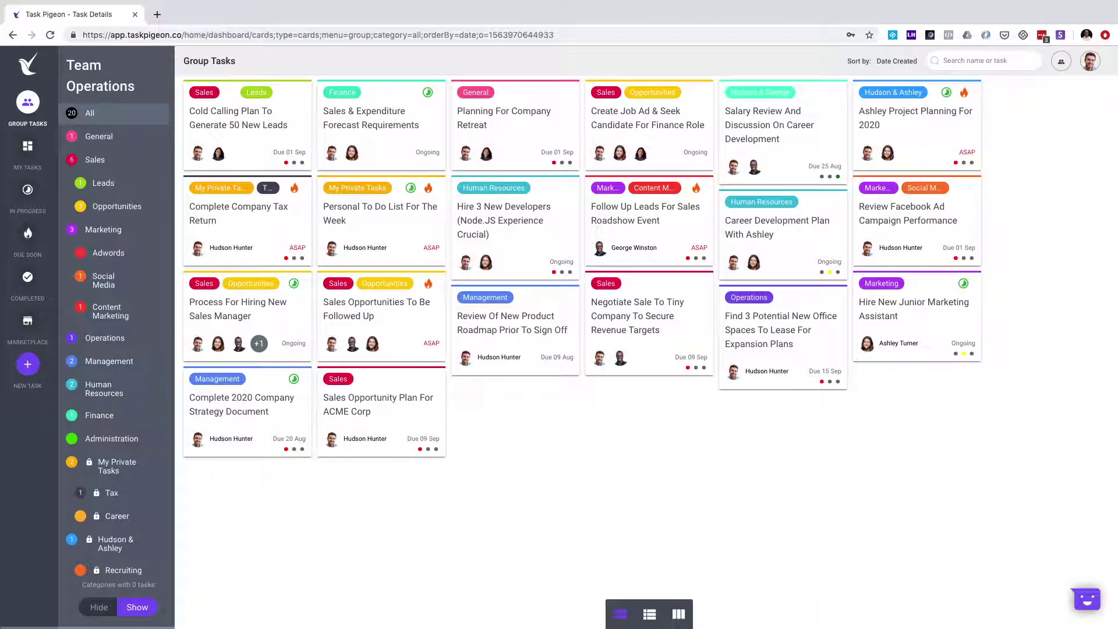
- Preview the list and Kanban board layouts, then return to the card layout
click(650, 616)
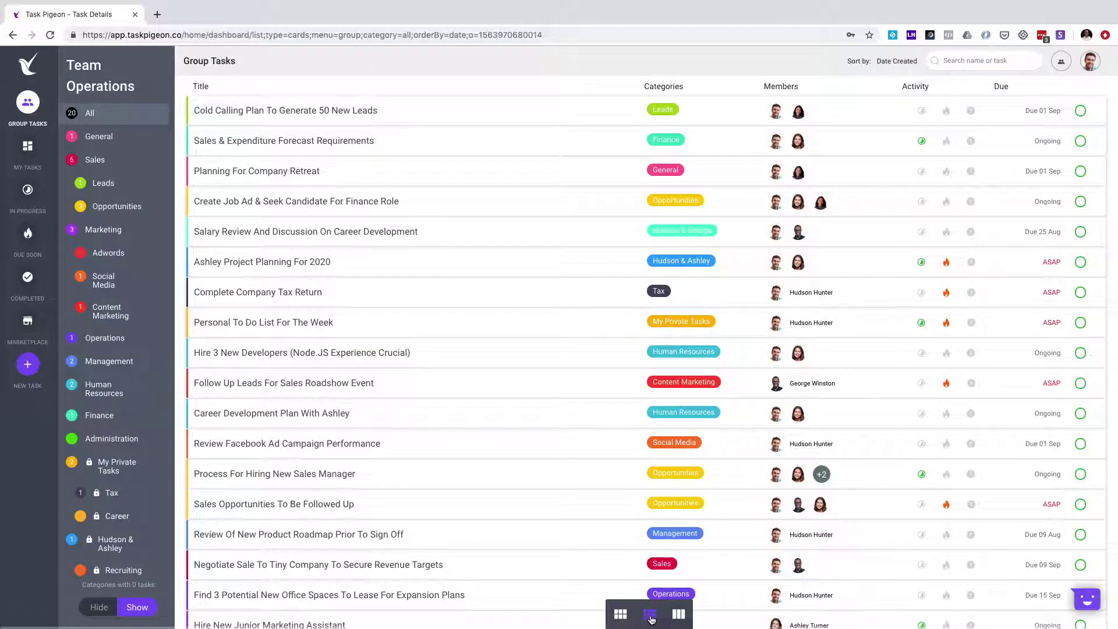
click(679, 619)
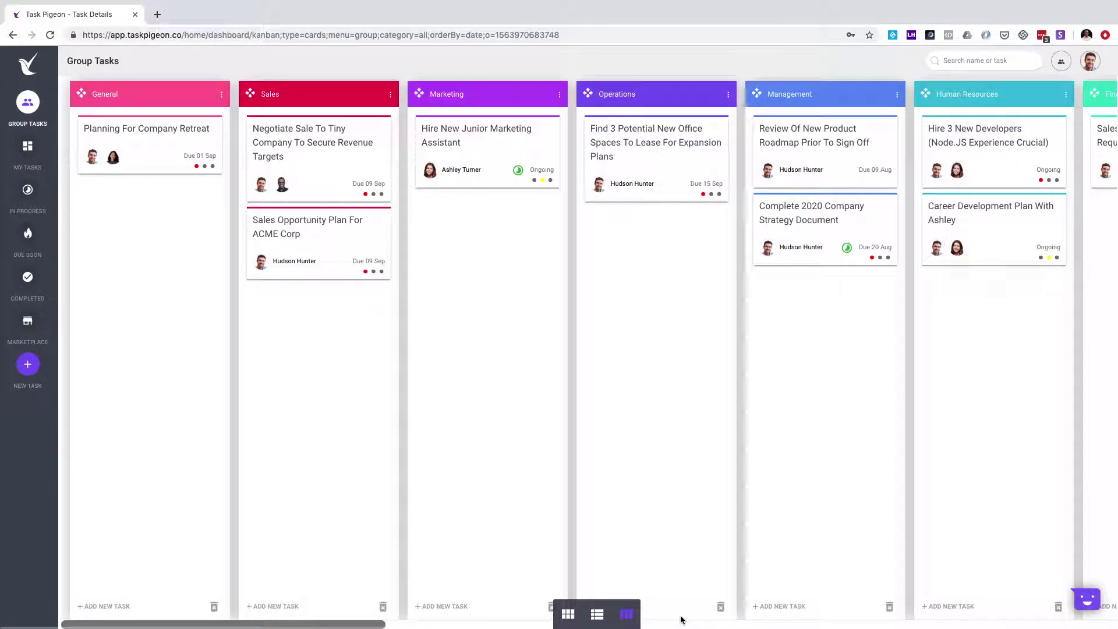
click(570, 616)
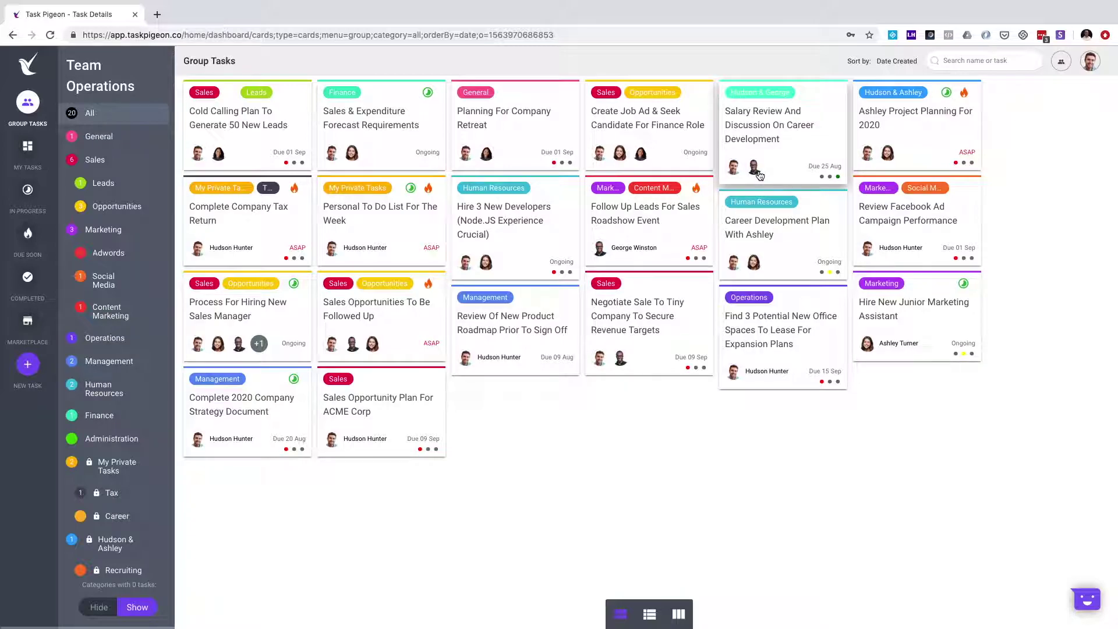
- Browse the My Tasks, In Progress, Due Soon and Completed filters, then return to Group Tasks
click(28, 148)
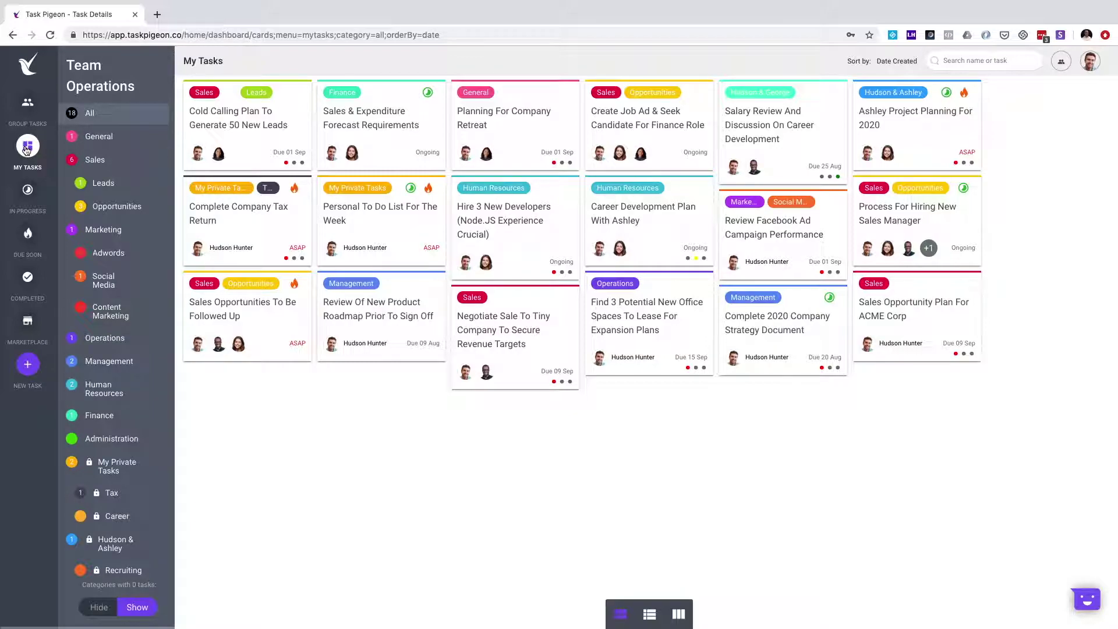
click(29, 191)
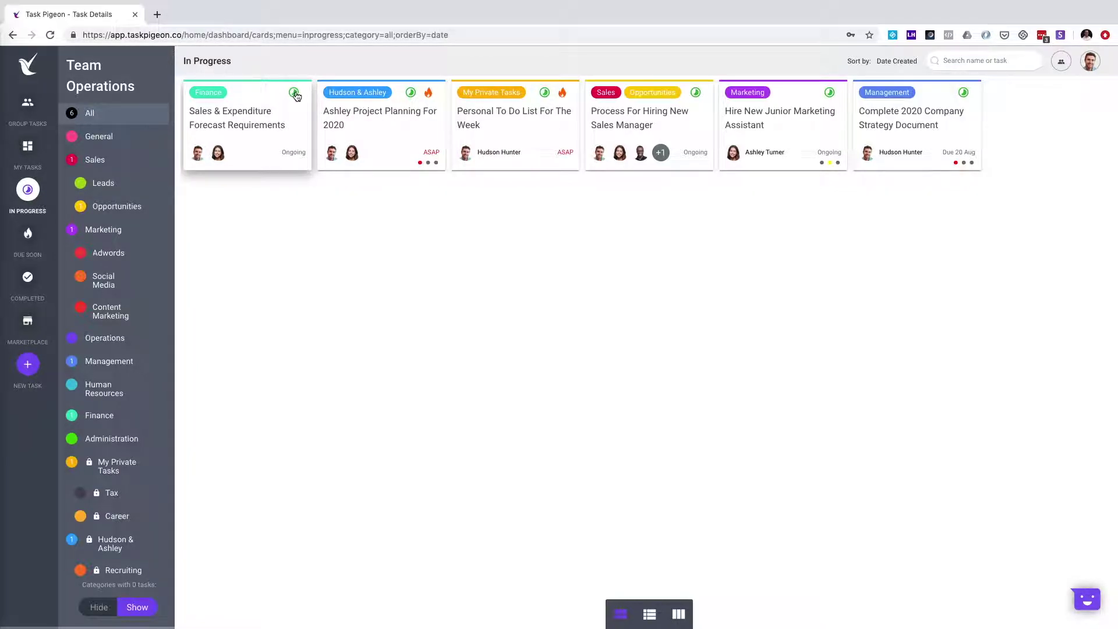
click(29, 240)
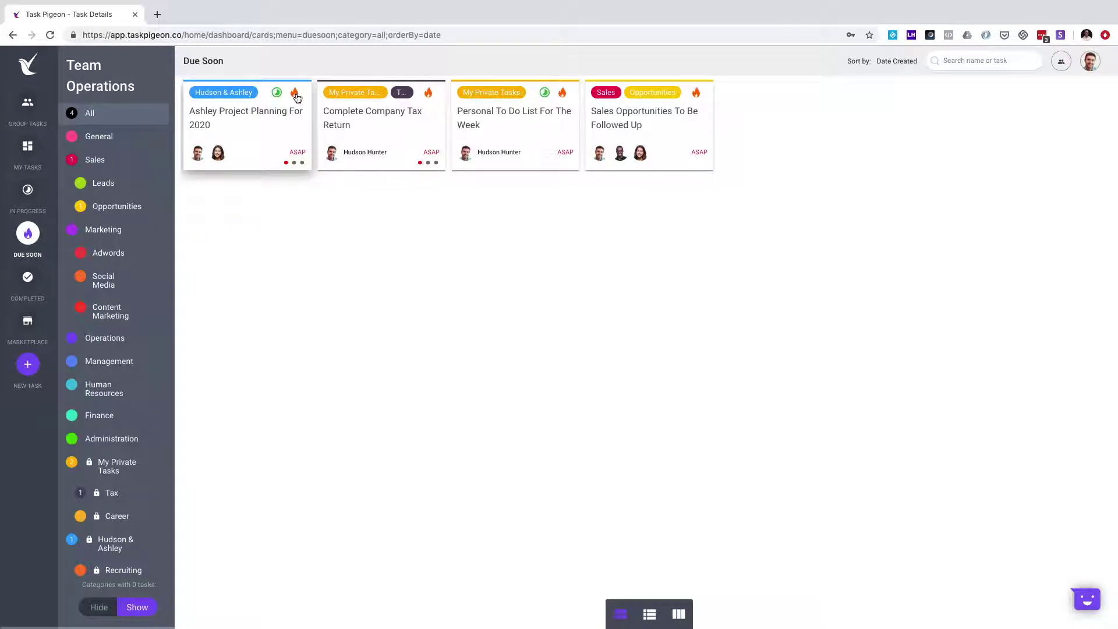
click(27, 280)
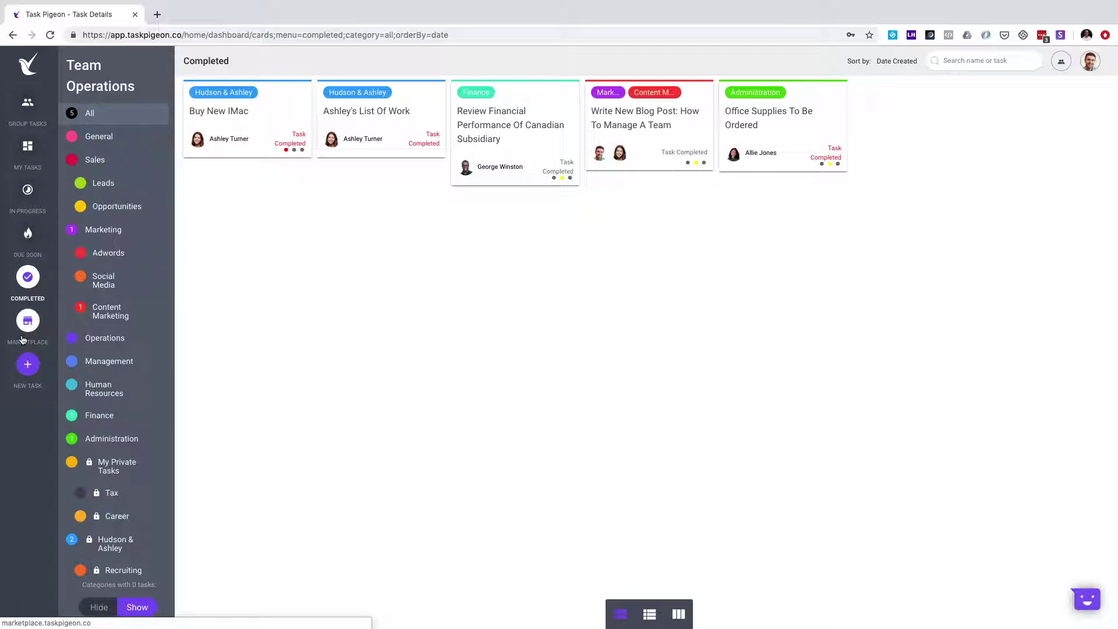
click(33, 104)
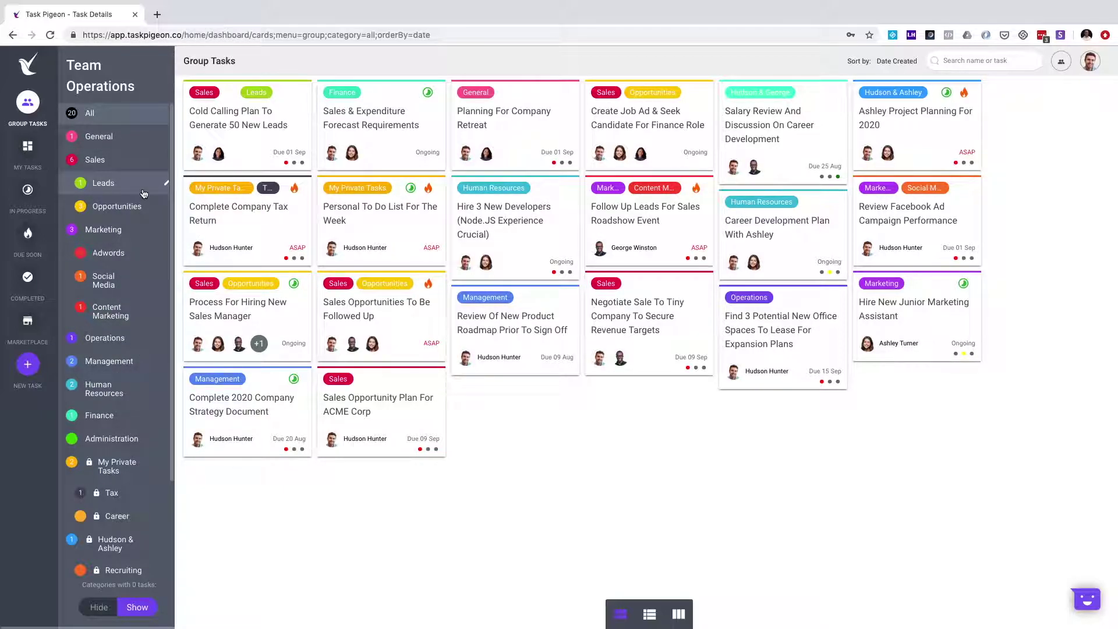
- Filter to the Sales category, check its Leads subcategory, then show only my Sales tasks
click(103, 163)
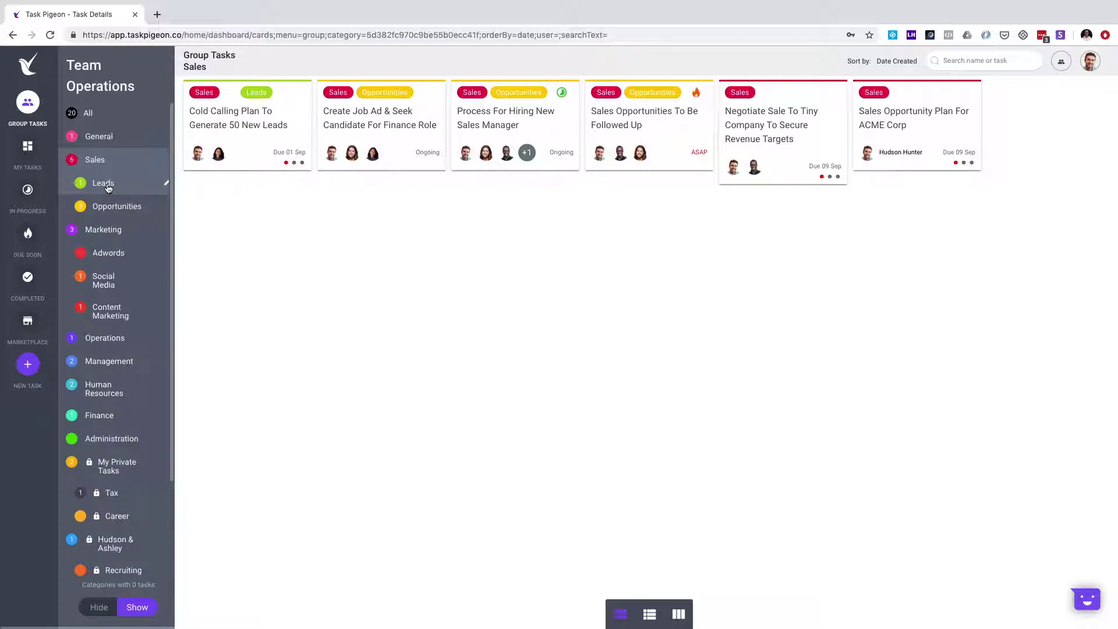
click(108, 188)
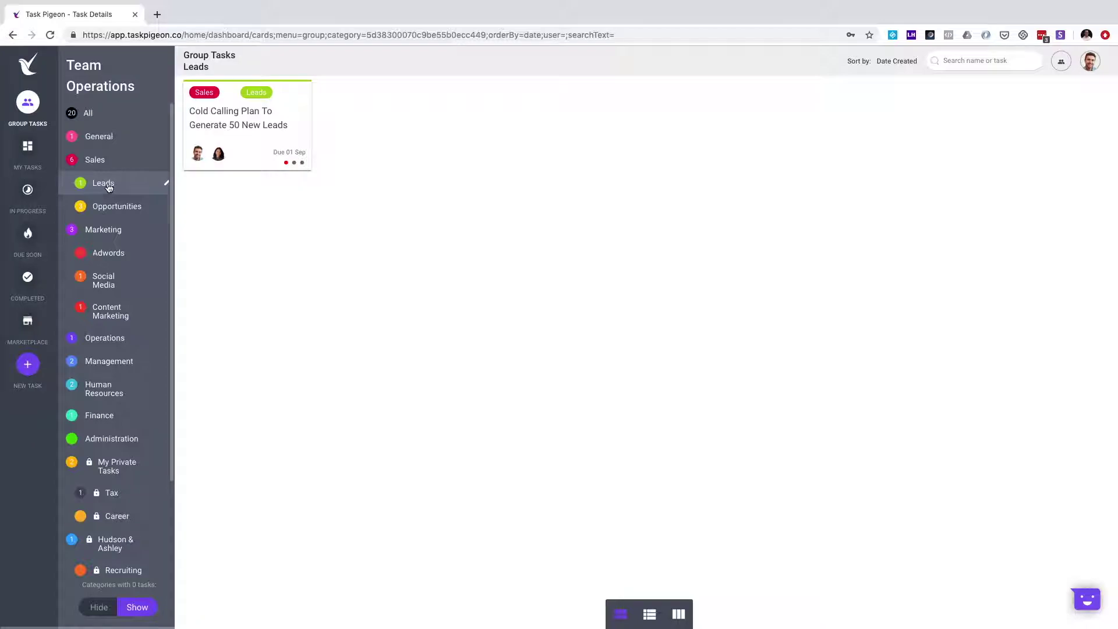
click(109, 162)
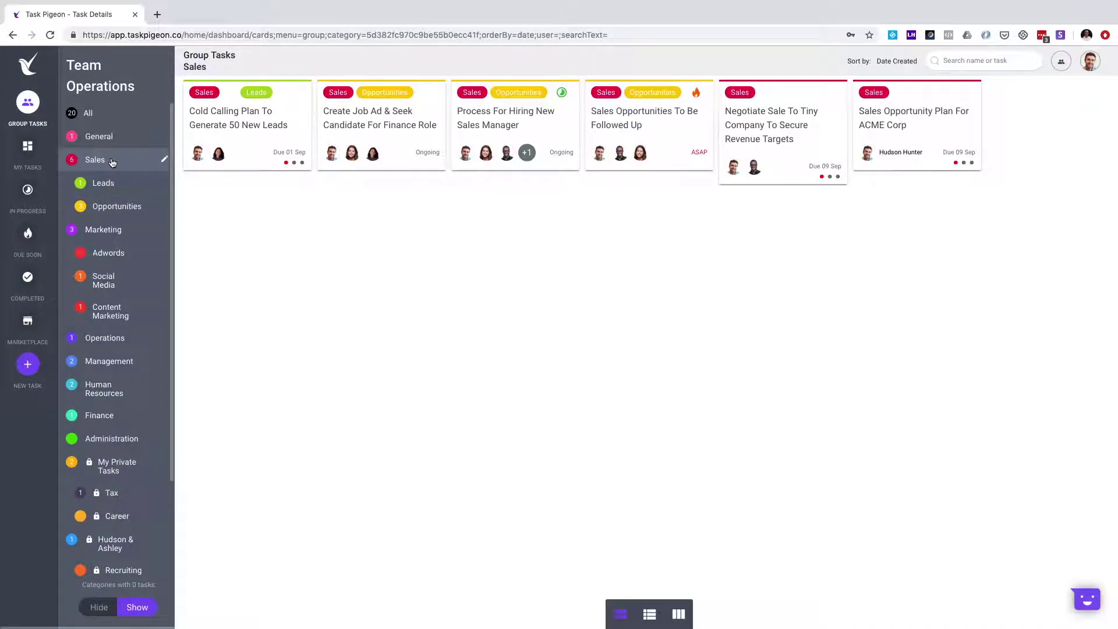
click(32, 150)
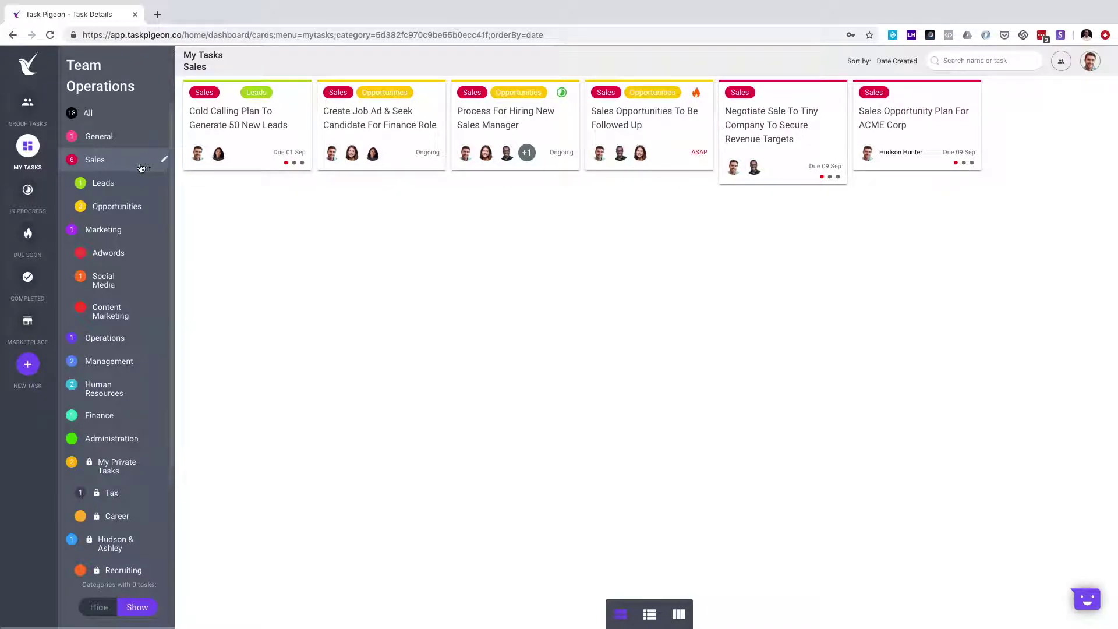
- Check the In Progress, Due Soon and Completed Sales tasks, then completed Marketing tasks
click(28, 194)
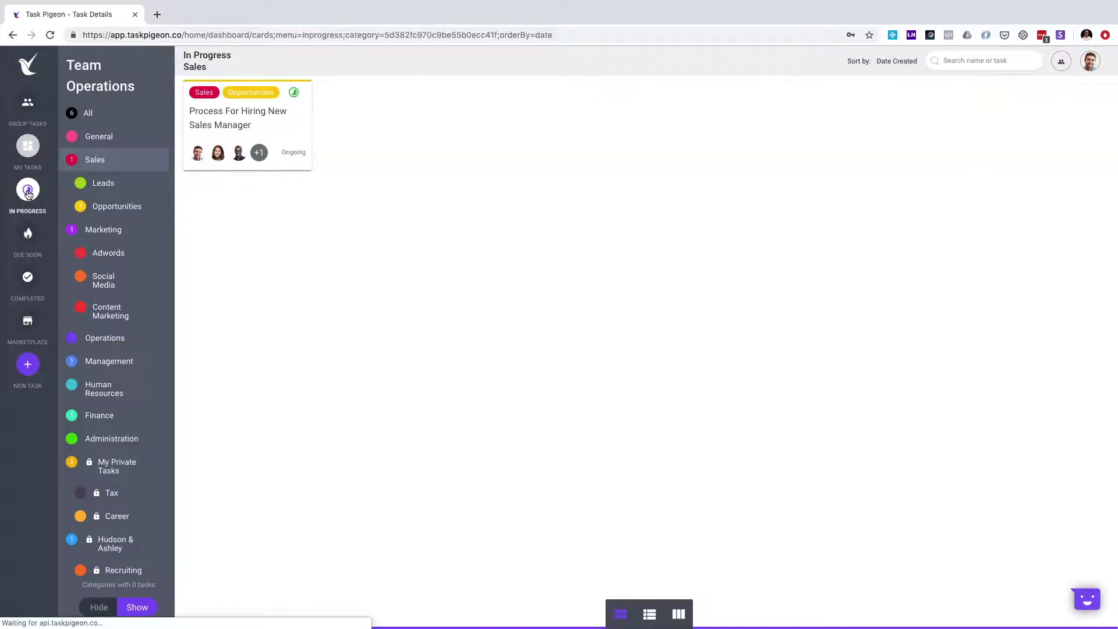
click(28, 235)
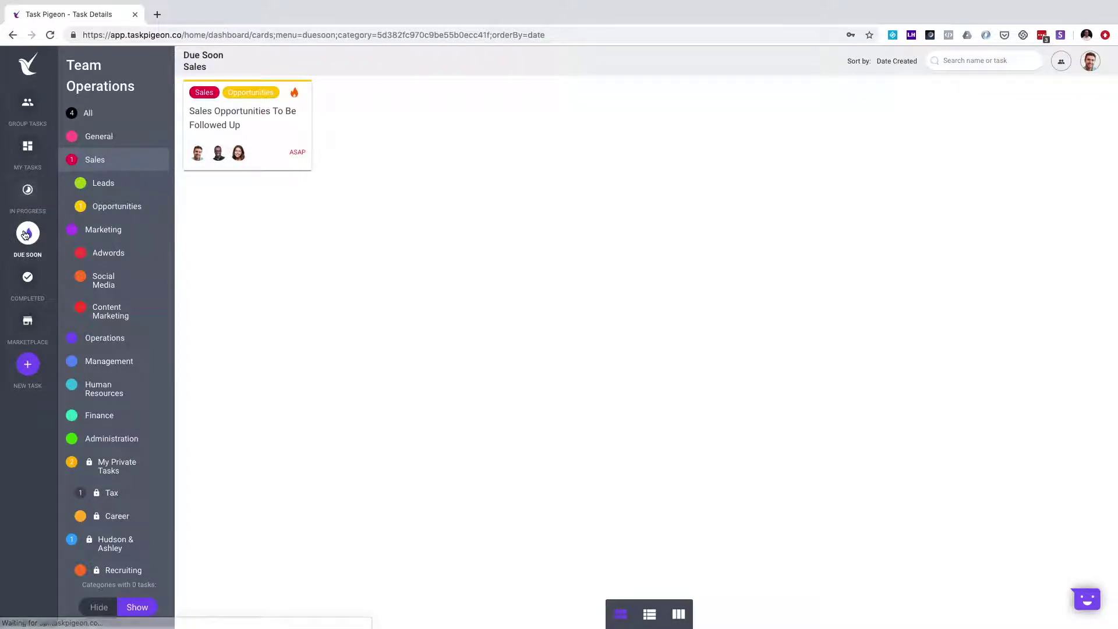
click(27, 277)
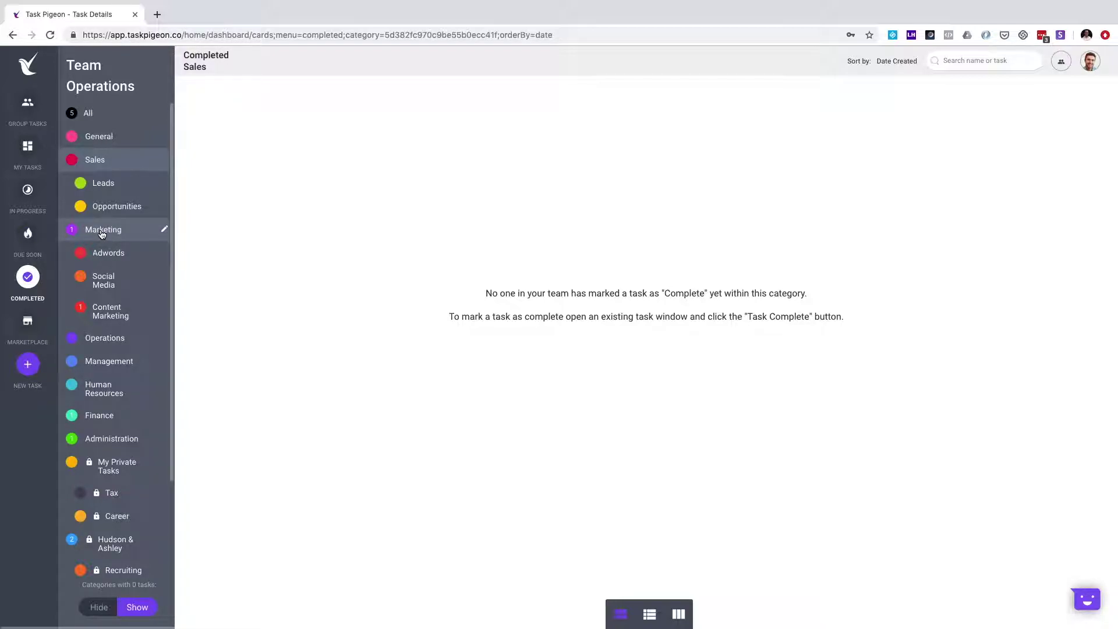
click(102, 234)
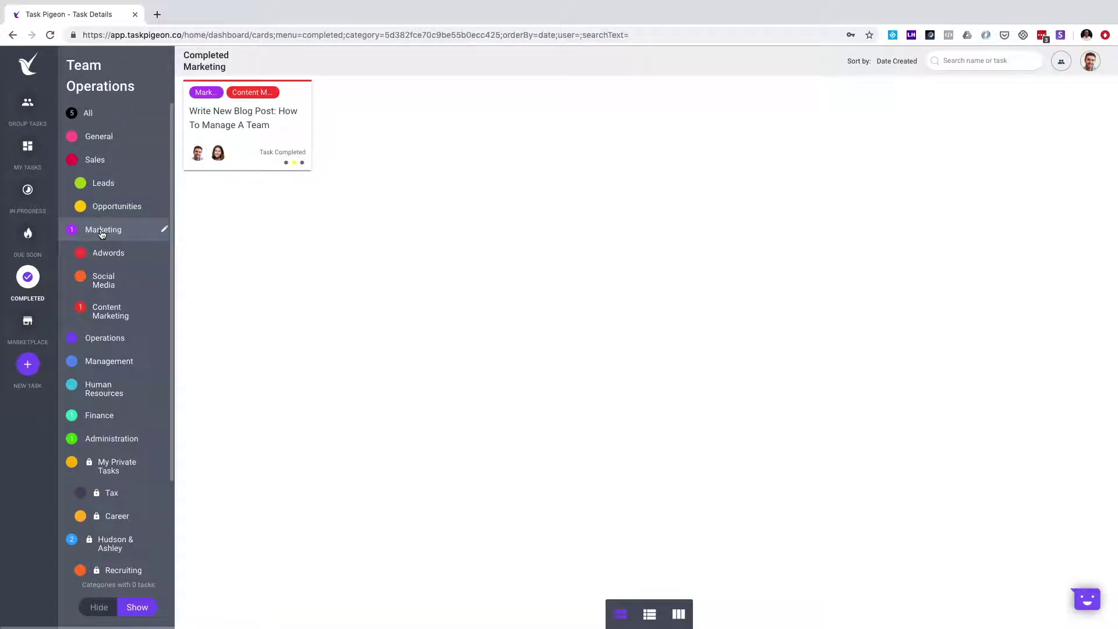
- Return to Group Tasks across all categories and scroll through the 20 cards
click(28, 104)
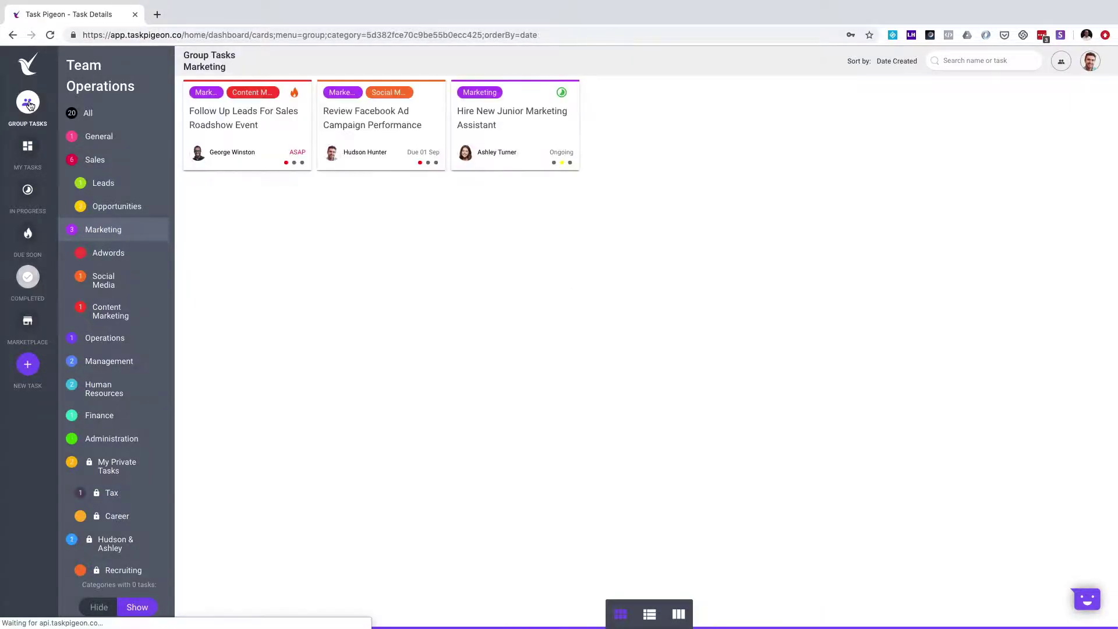
click(90, 116)
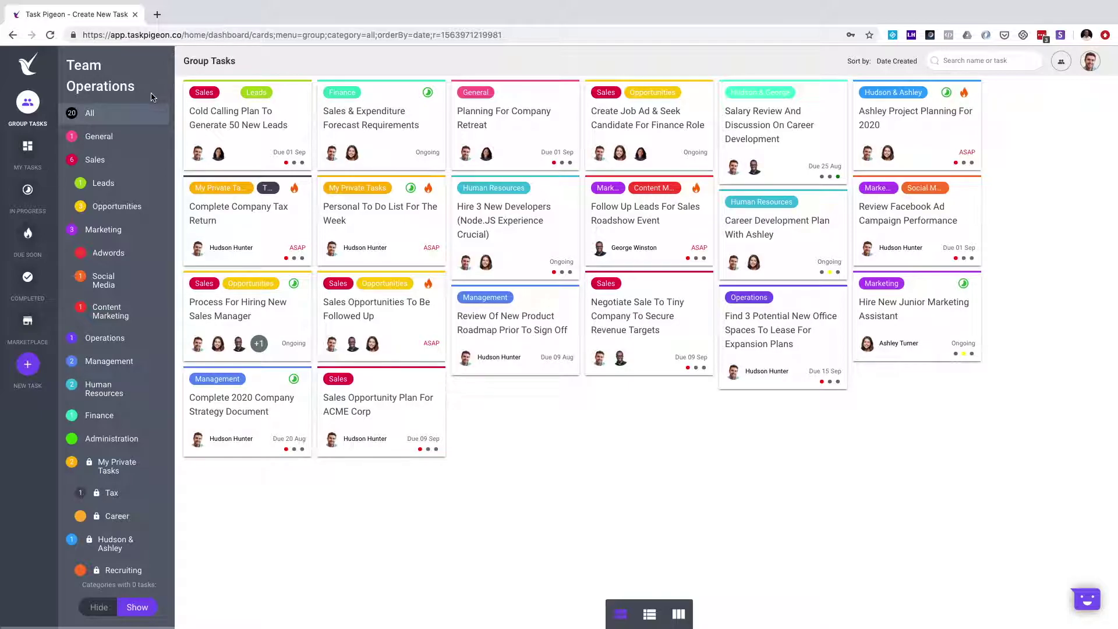
scroll(131, 163, down, 3)
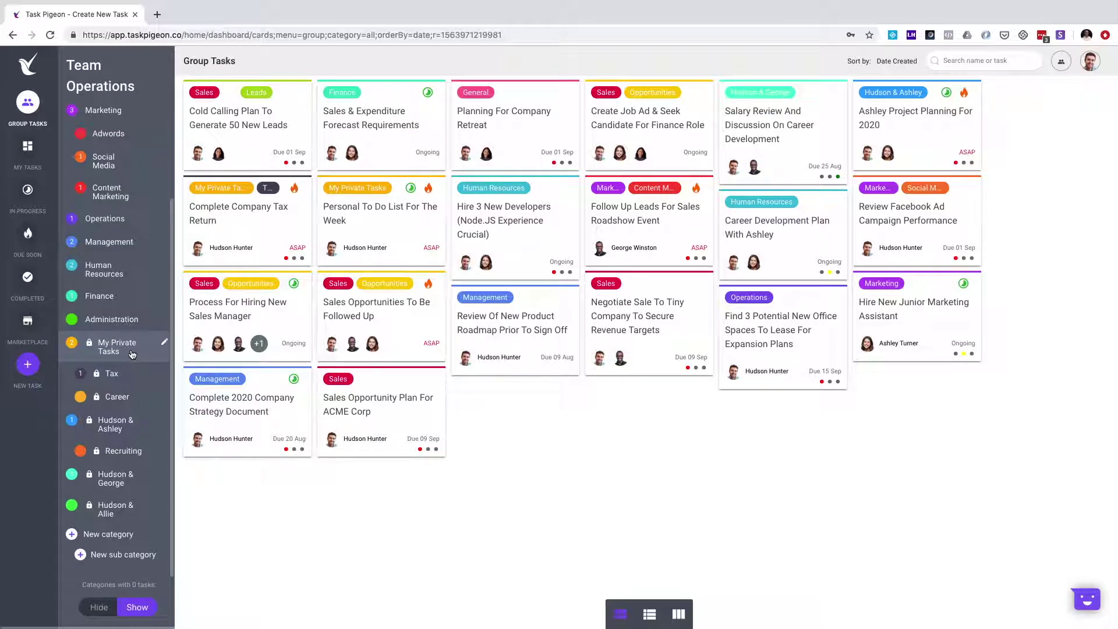
click(165, 346)
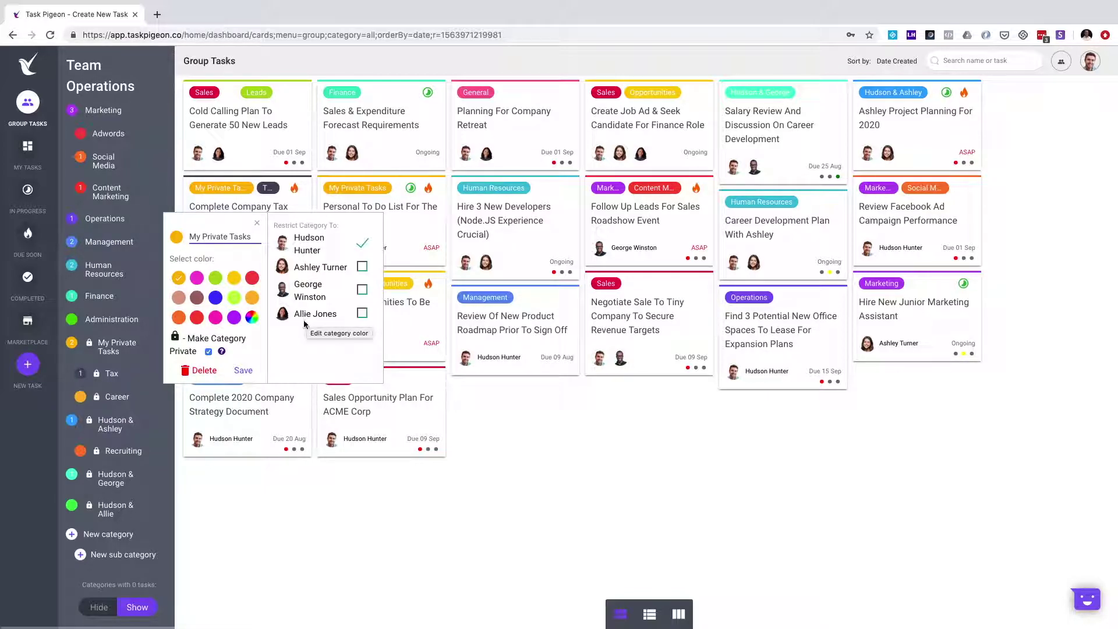
click(238, 487)
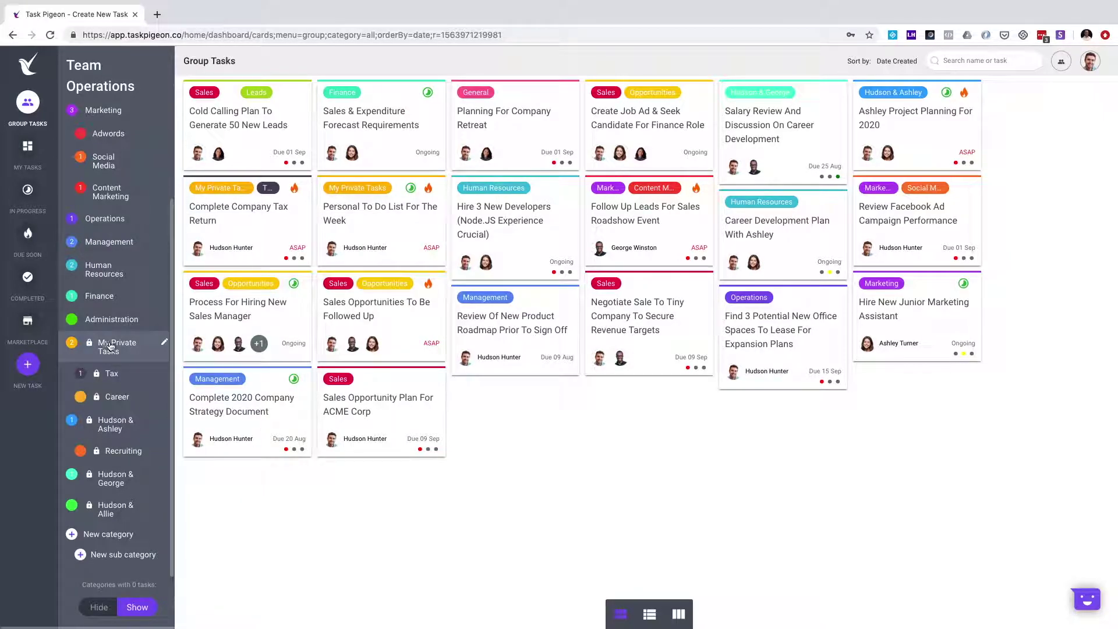
click(112, 350)
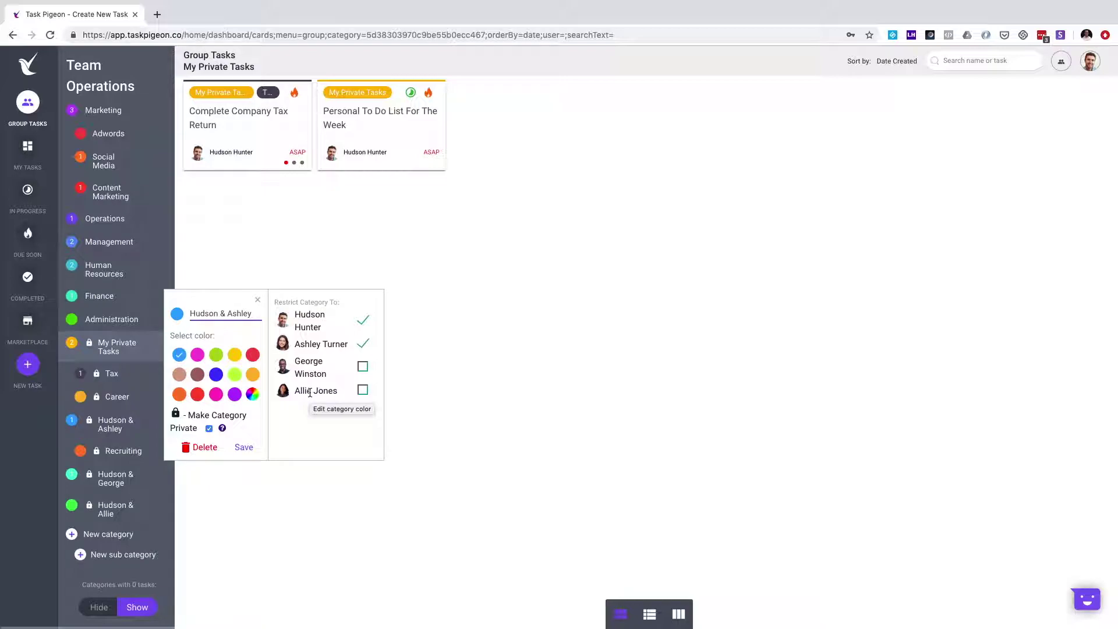
click(238, 230)
scroll(134, 218, up, 3)
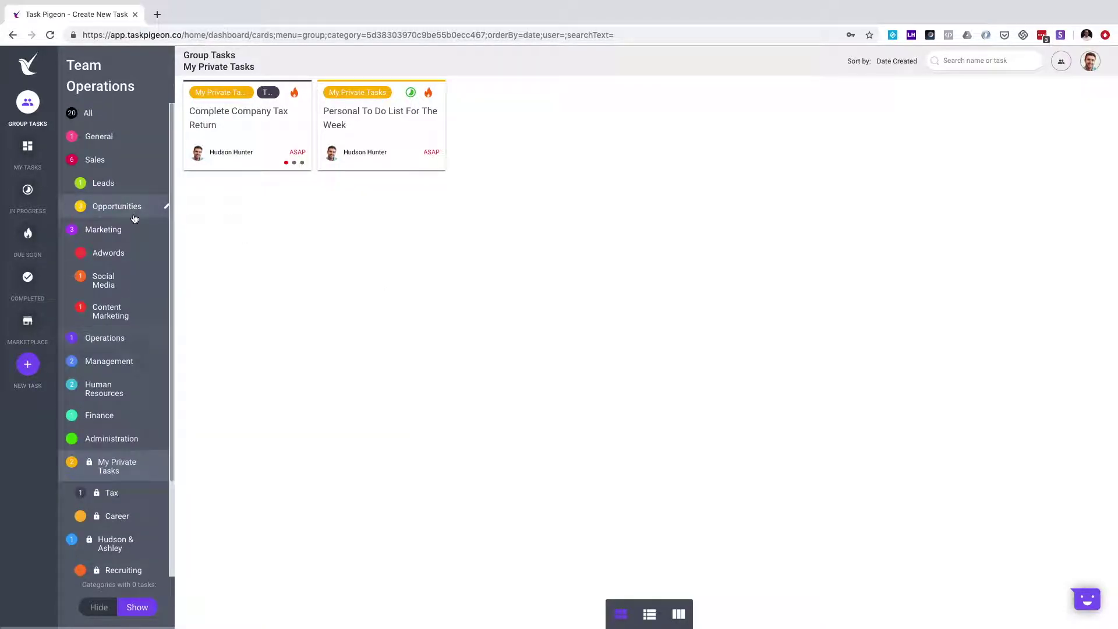
click(88, 114)
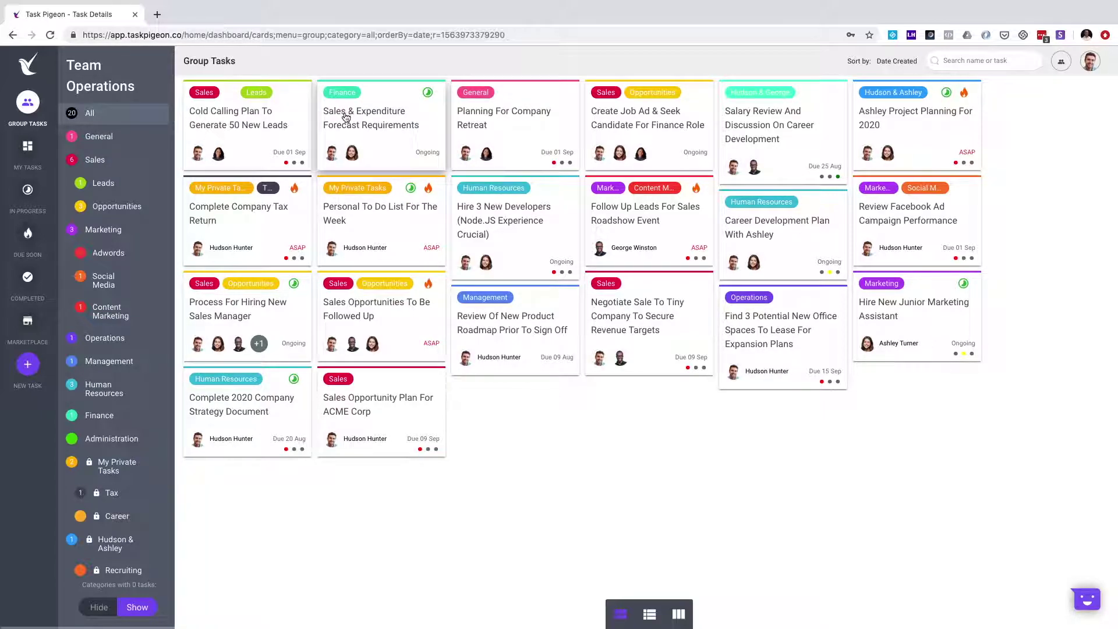
- View and close the Sales & Expenditure Forecast Requirements task, then open Hire 3 New Developers
click(379, 127)
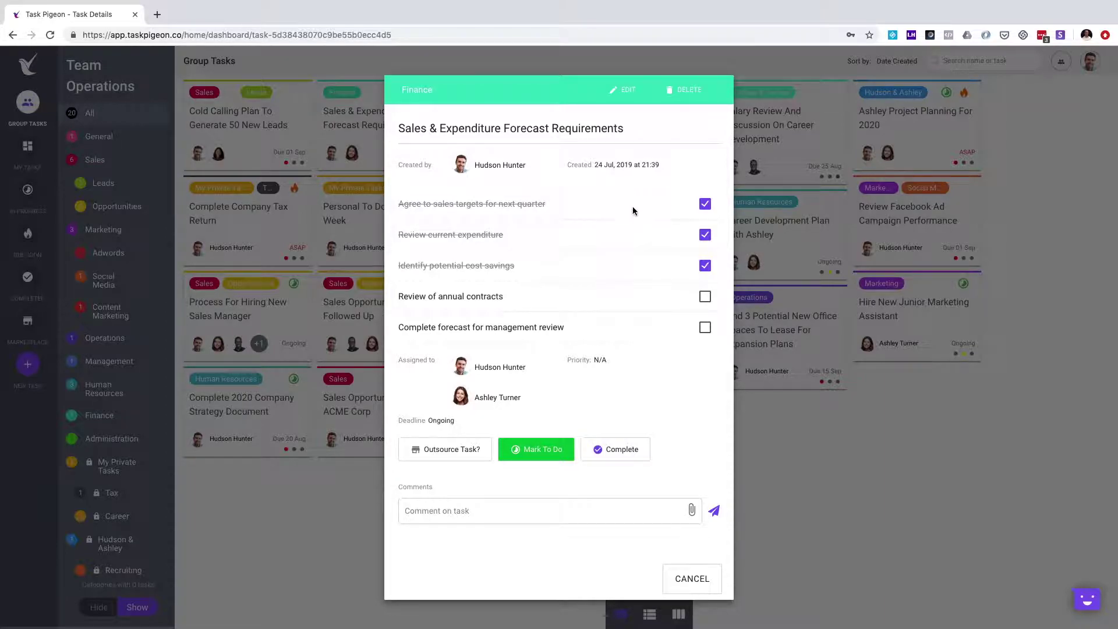
click(872, 450)
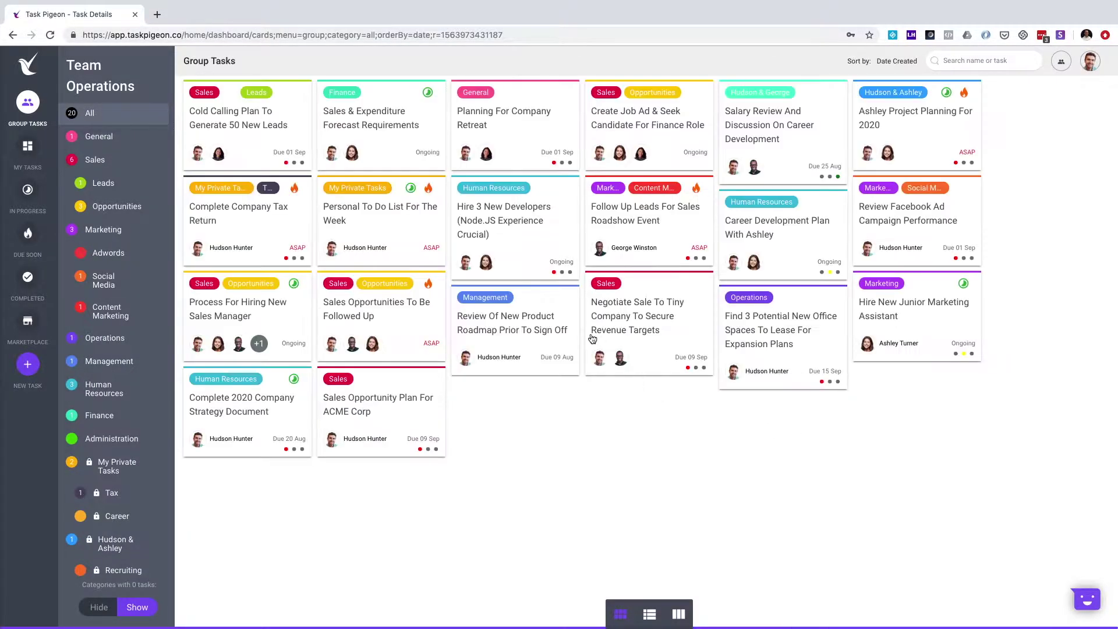
click(528, 252)
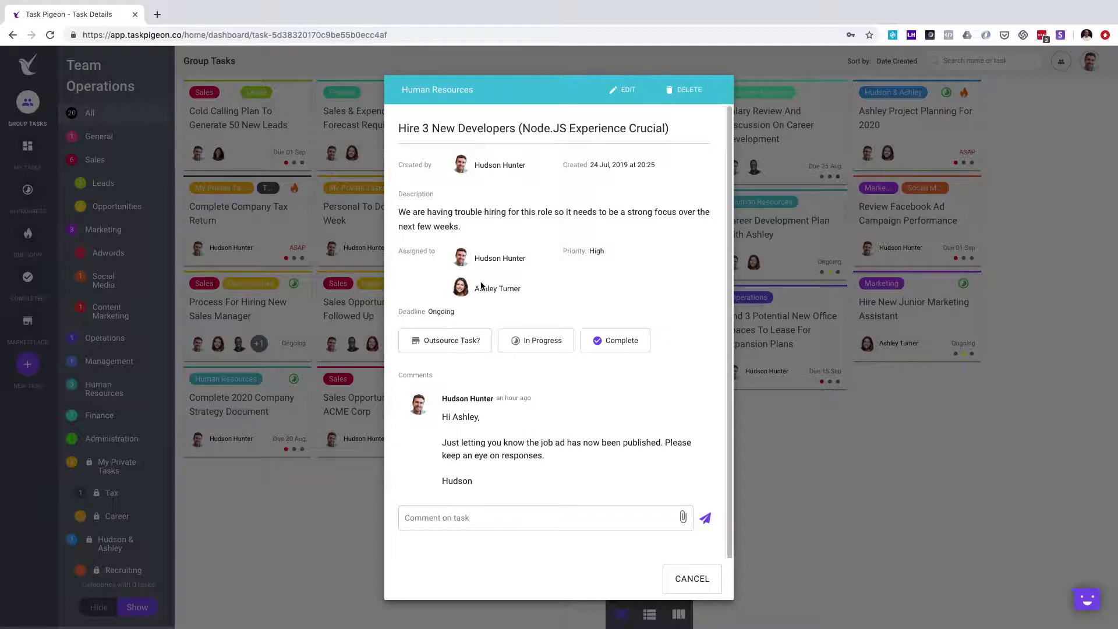
scroll(482, 286, down, 1)
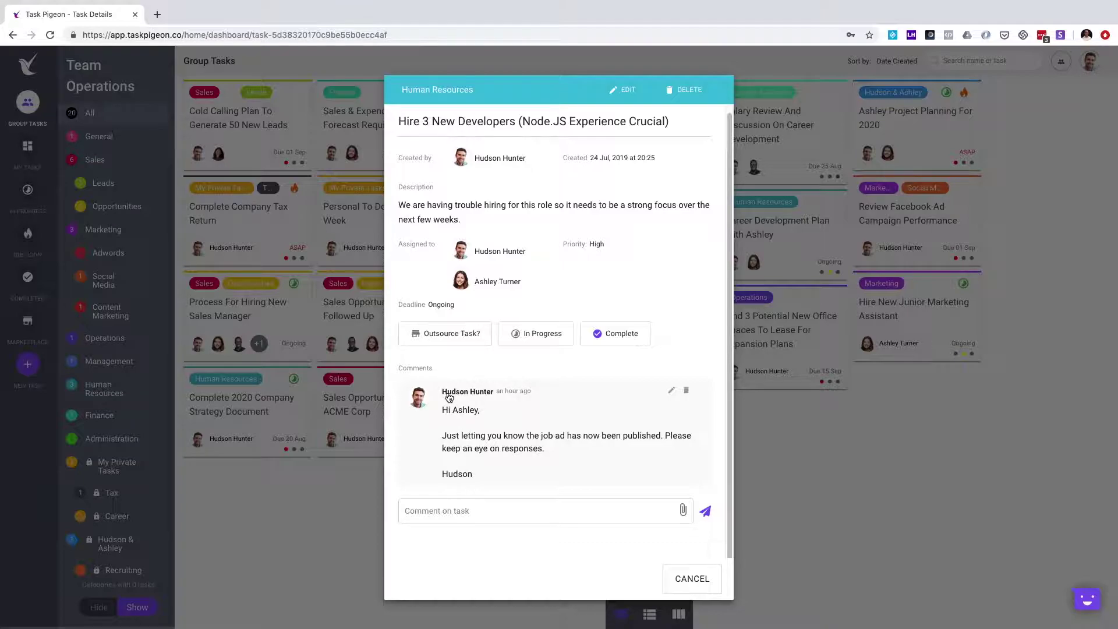
click(784, 450)
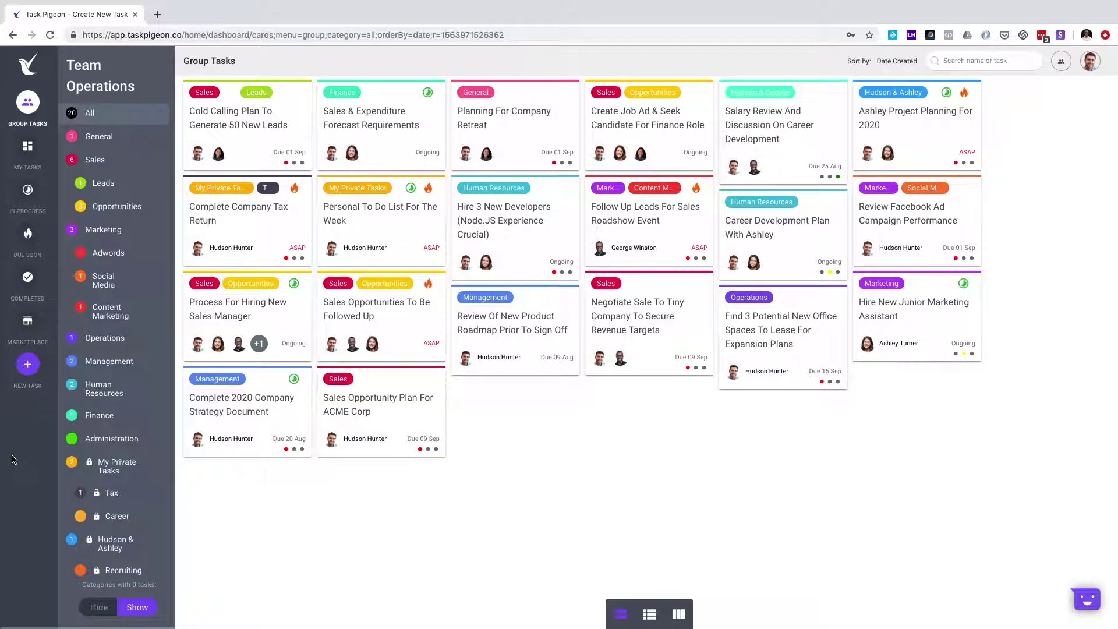
click(28, 366)
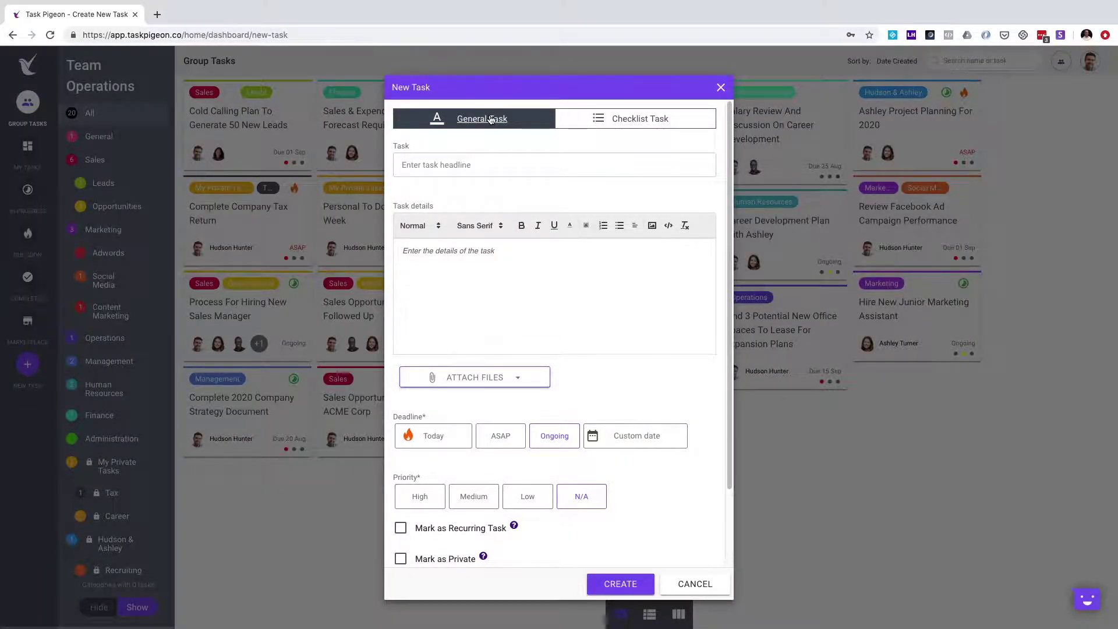
- Keep the General Task type and paste the headline 'Forward the sales proposal to management for review'
click(637, 119)
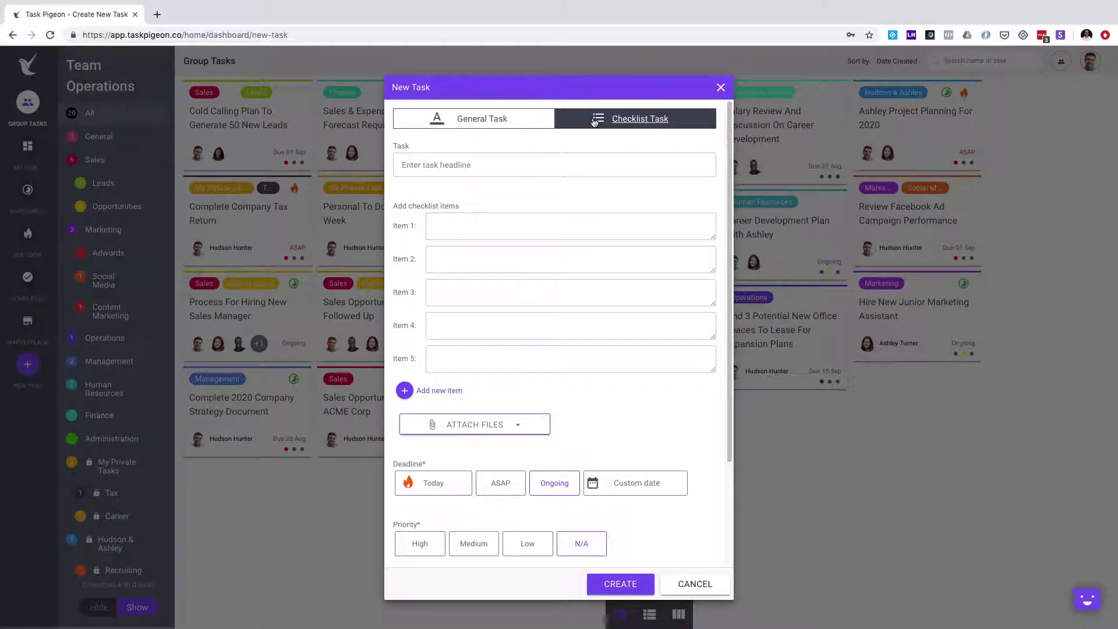
click(492, 122)
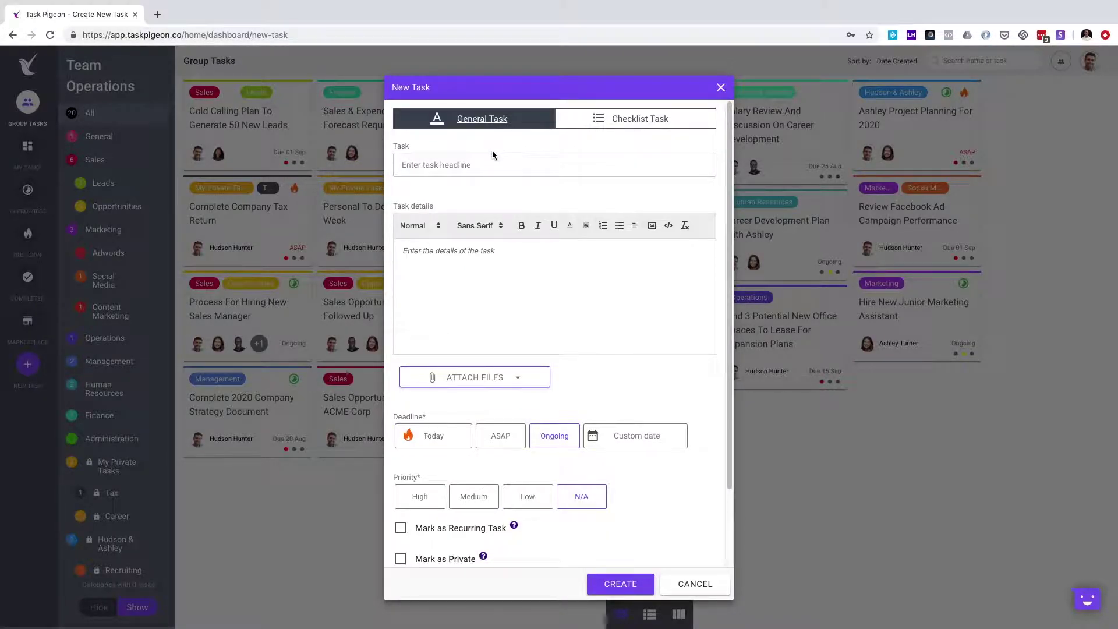
click(427, 164)
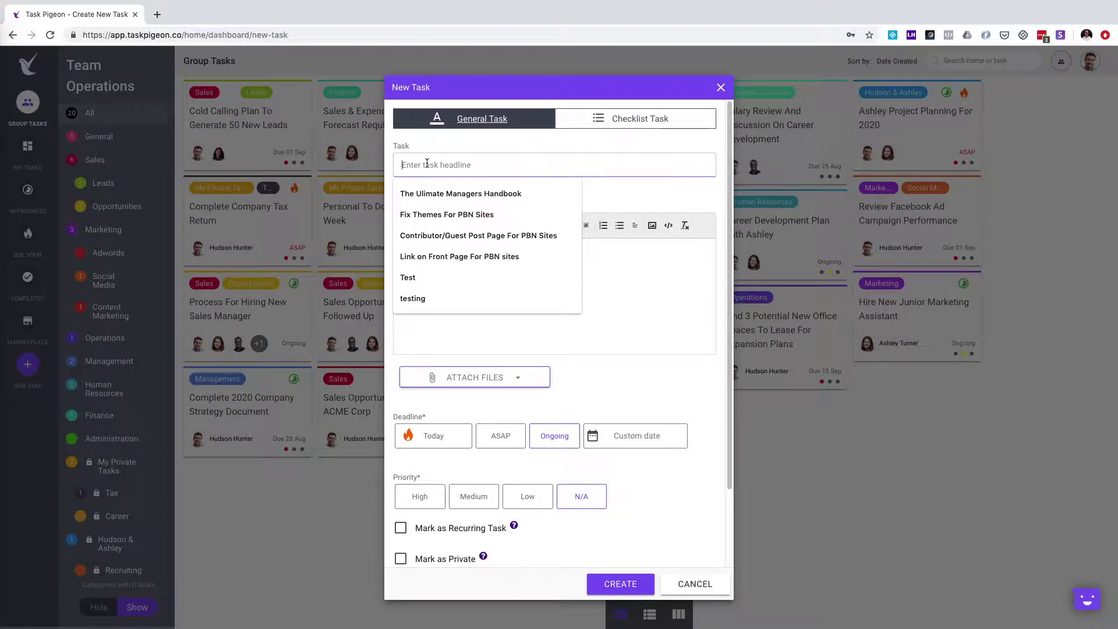
text(Forward the sales proposal to management for review)
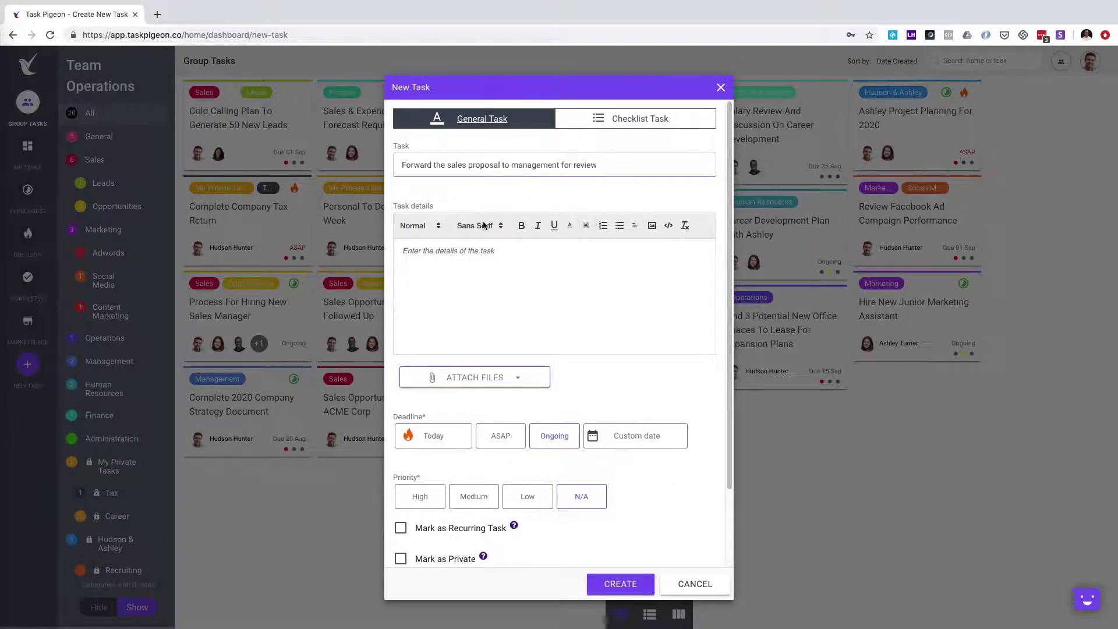
- Try Normal style, numbered and bullet lists in the empty Task details, then show attachment sources
click(500, 262)
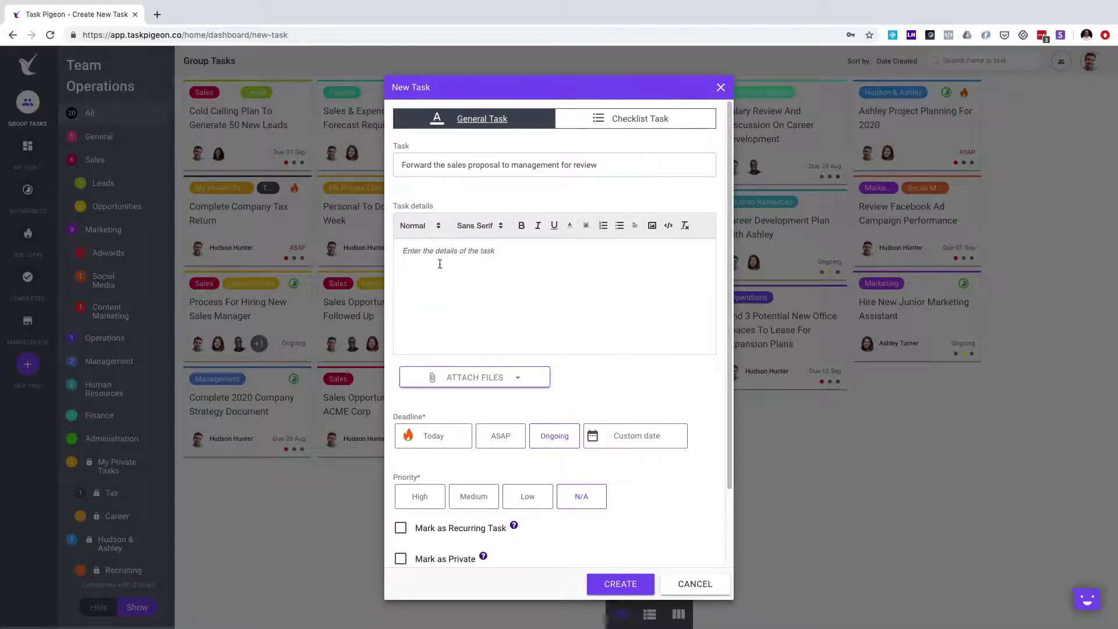
click(431, 227)
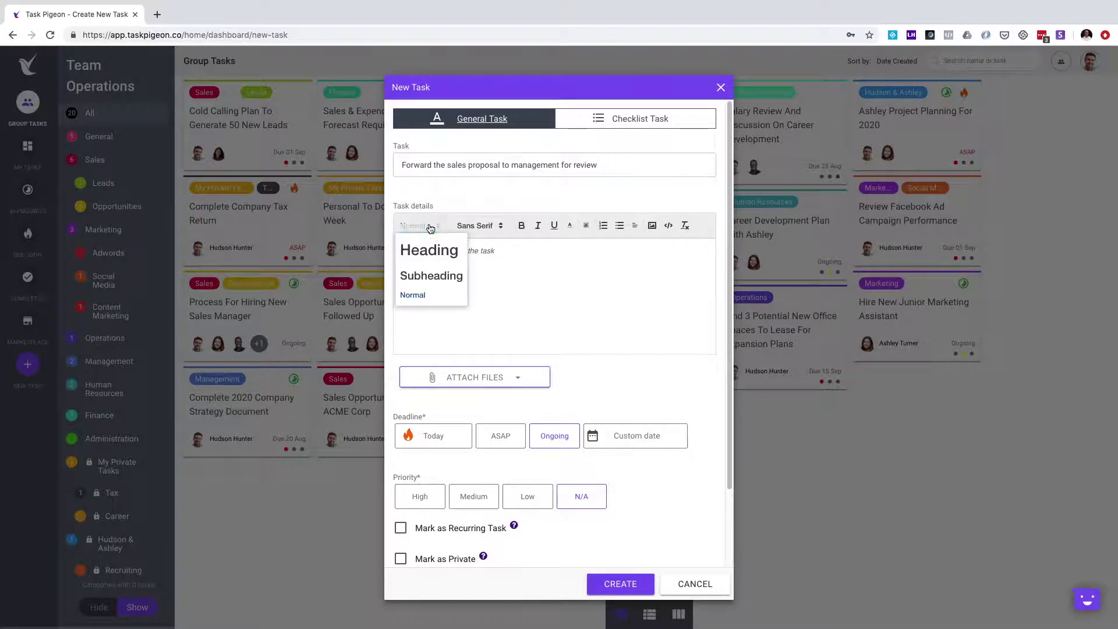
click(431, 227)
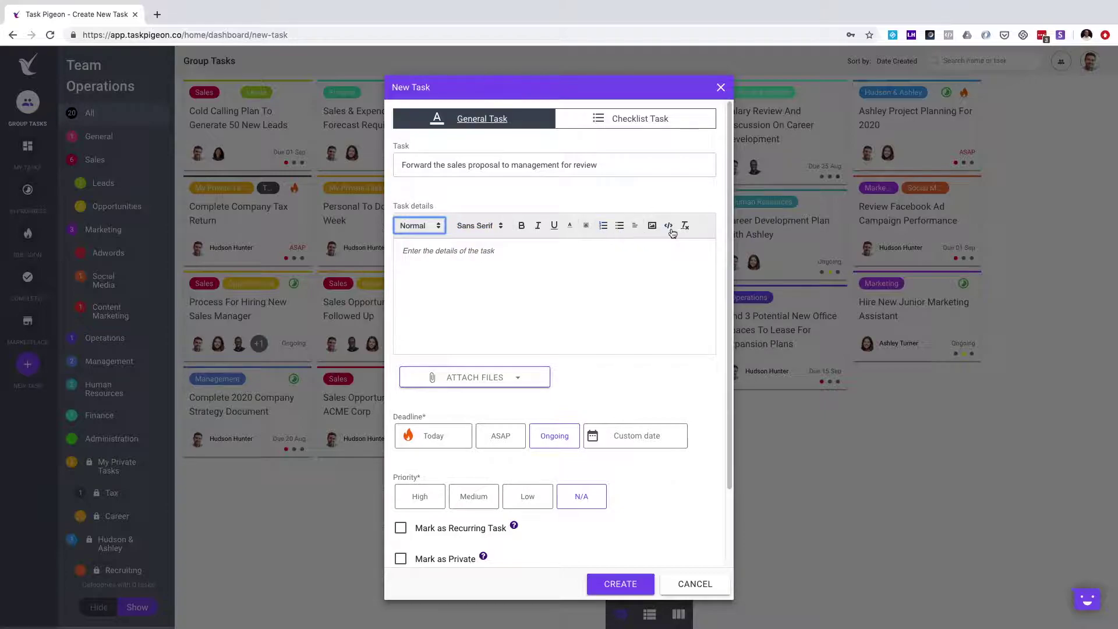
click(606, 231)
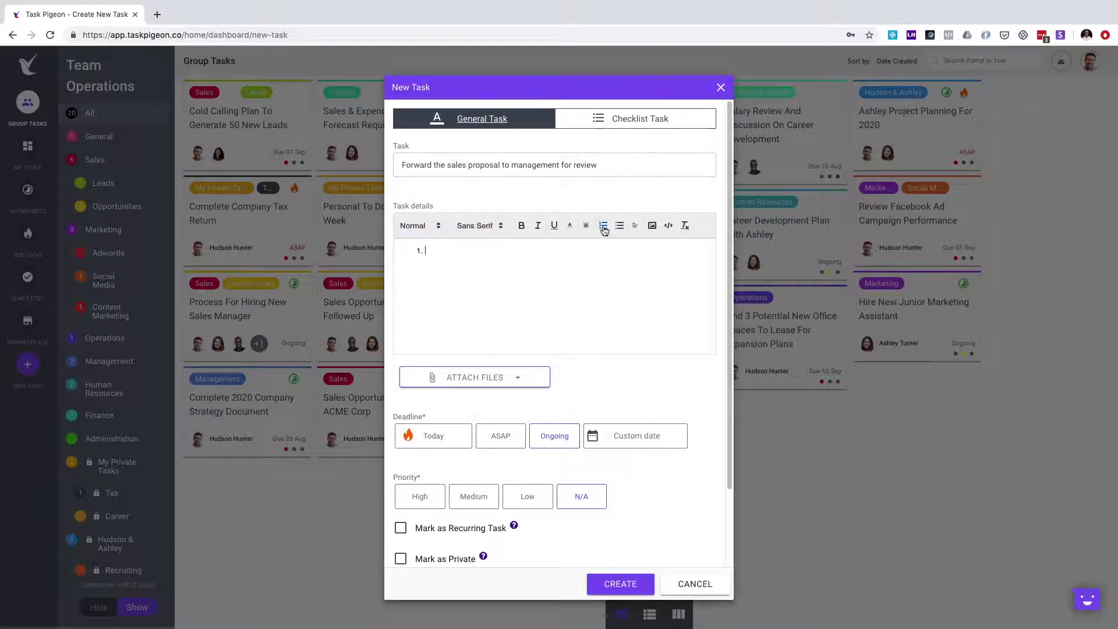
click(619, 230)
click(423, 253)
key(BackSpace)
scroll(476, 287, down, 3)
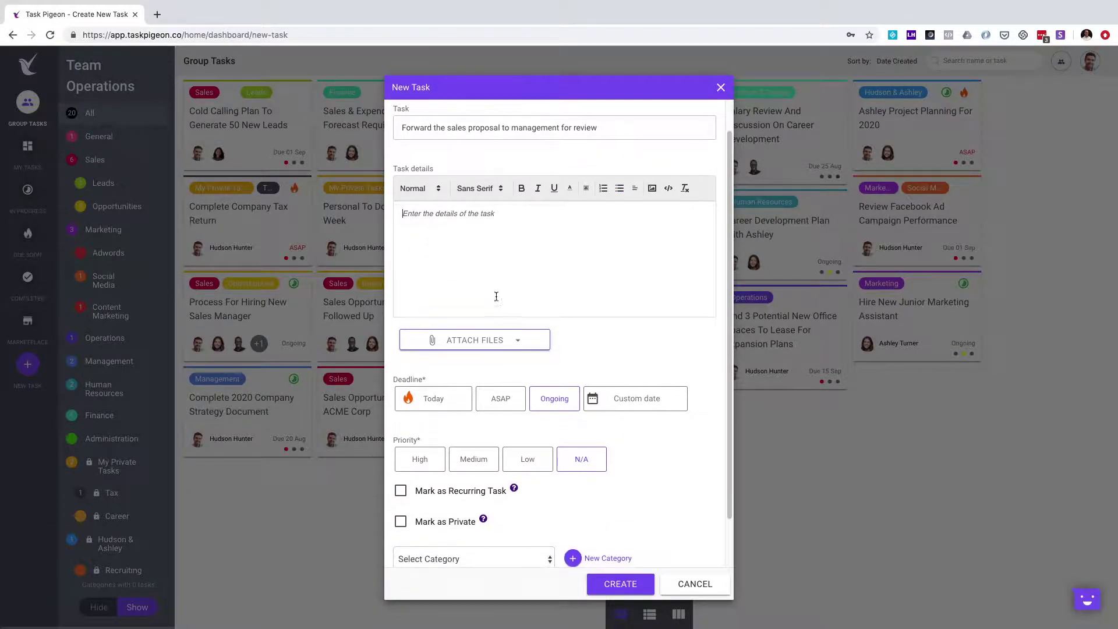
click(522, 294)
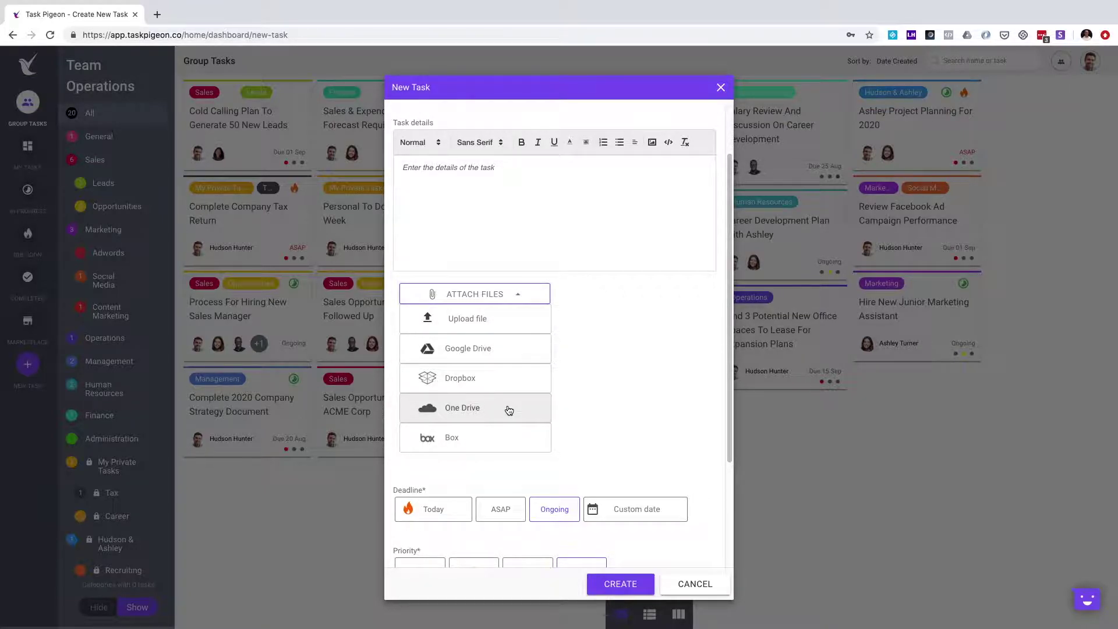
- Set the draft task's priority to Low
scroll(569, 439, down, 5)
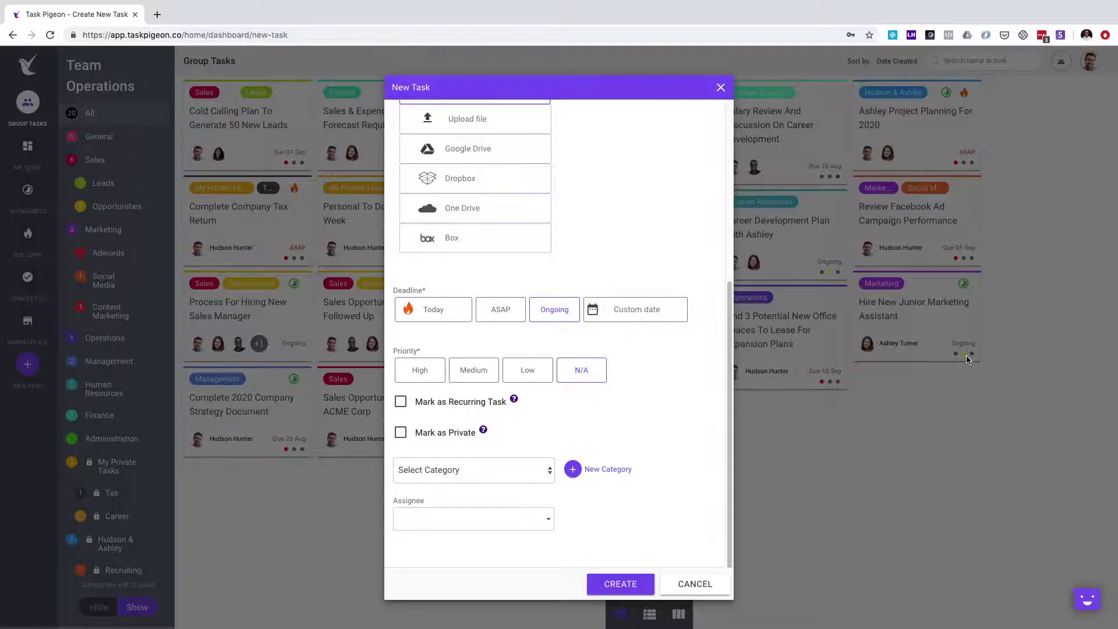
click(537, 378)
click(402, 404)
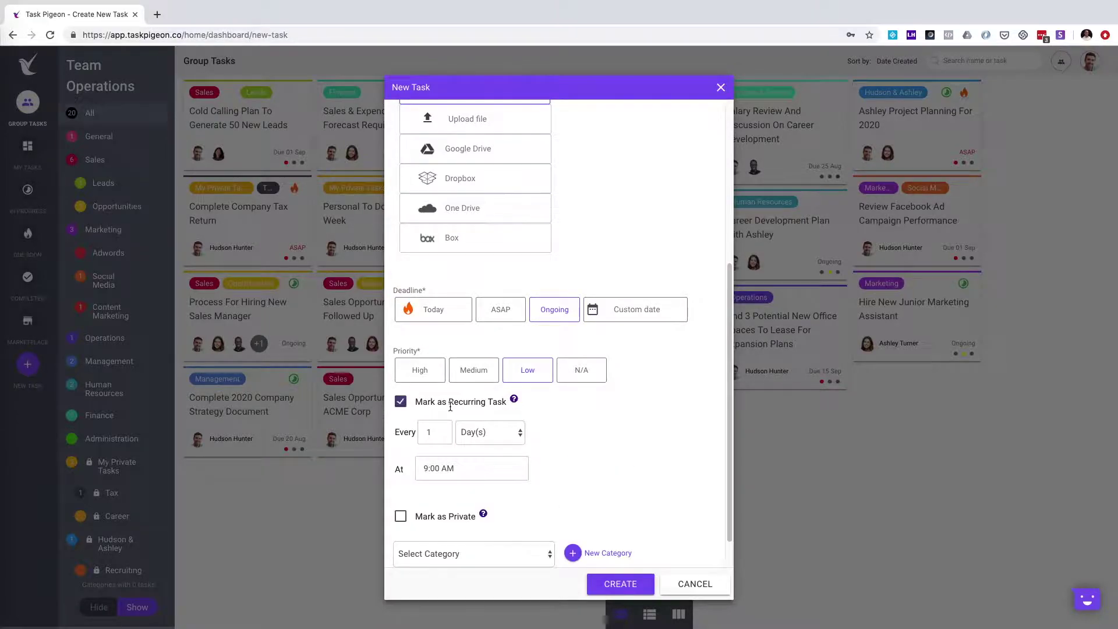
scroll(550, 422, down, 2)
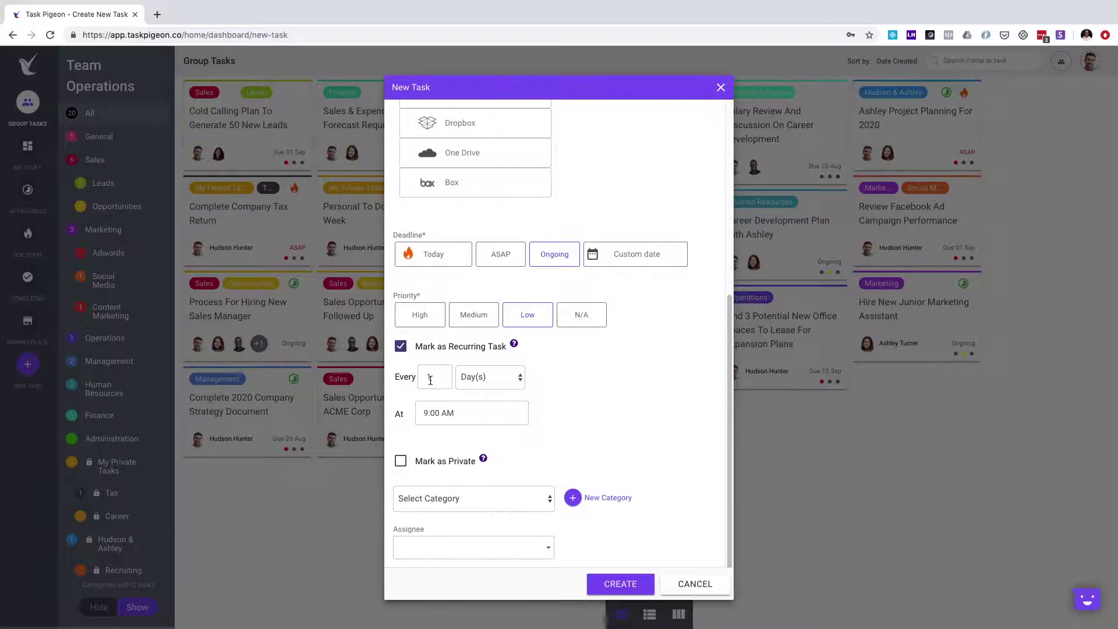
click(509, 376)
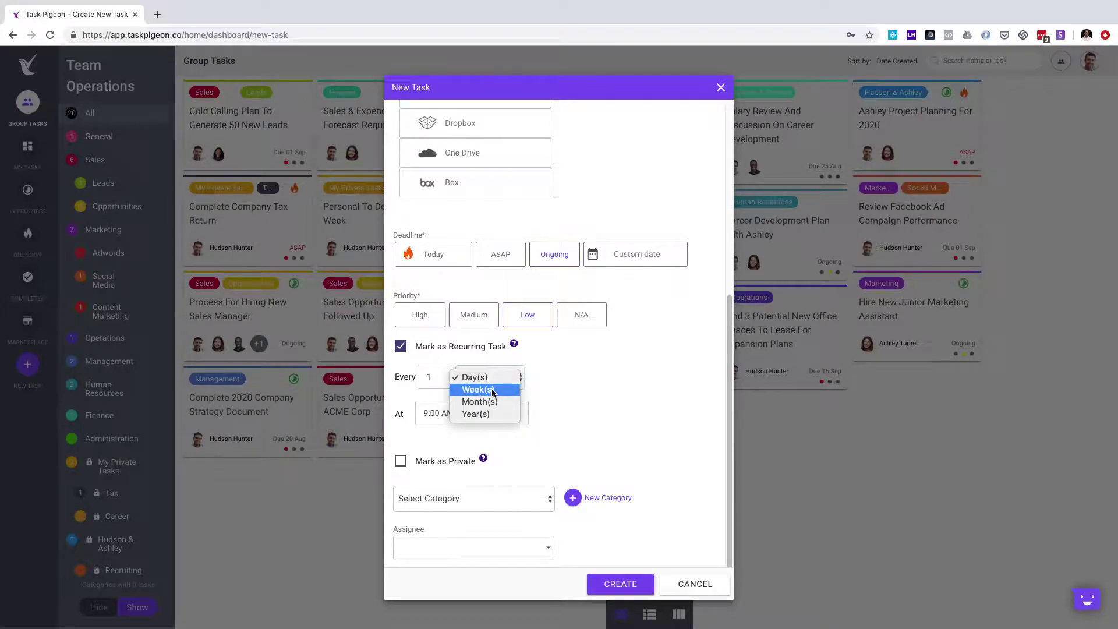
click(492, 389)
click(431, 381)
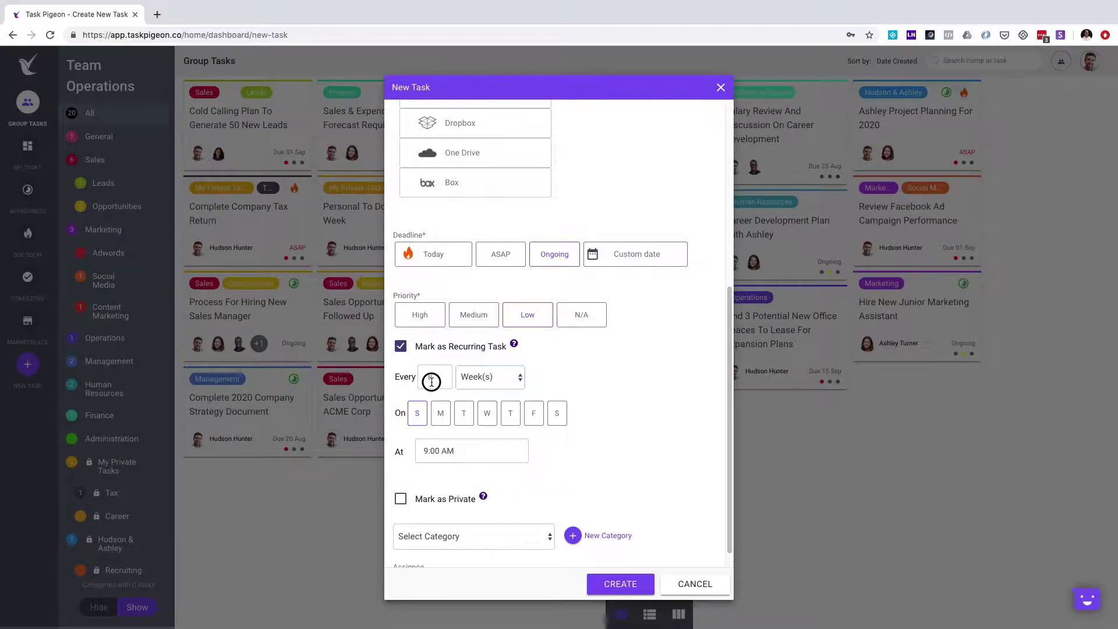
double_click(425, 378)
click(502, 379)
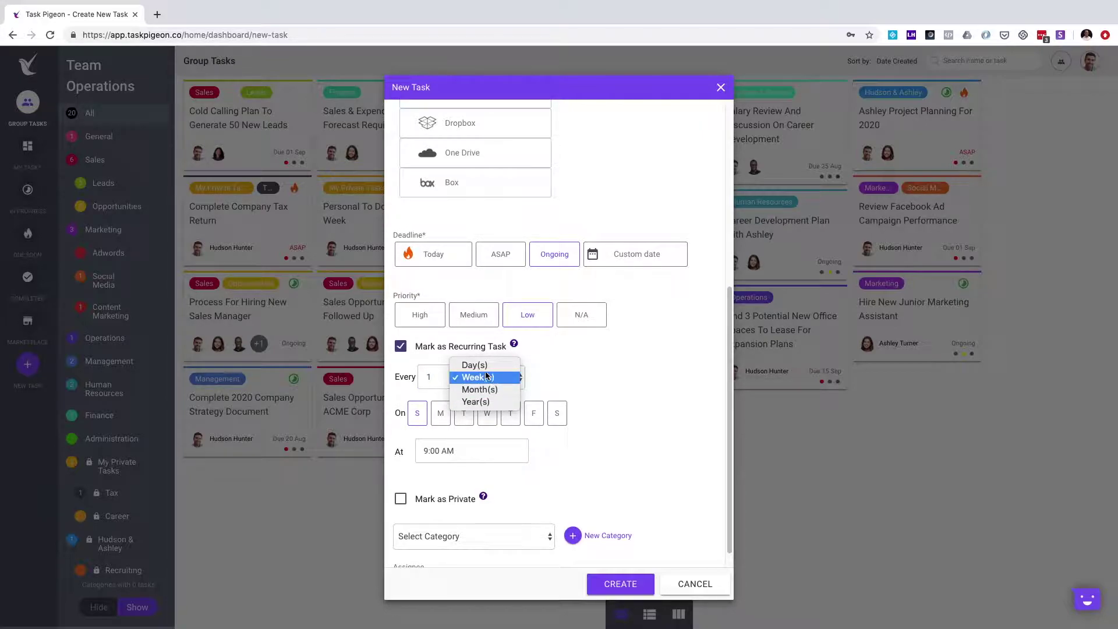
click(403, 347)
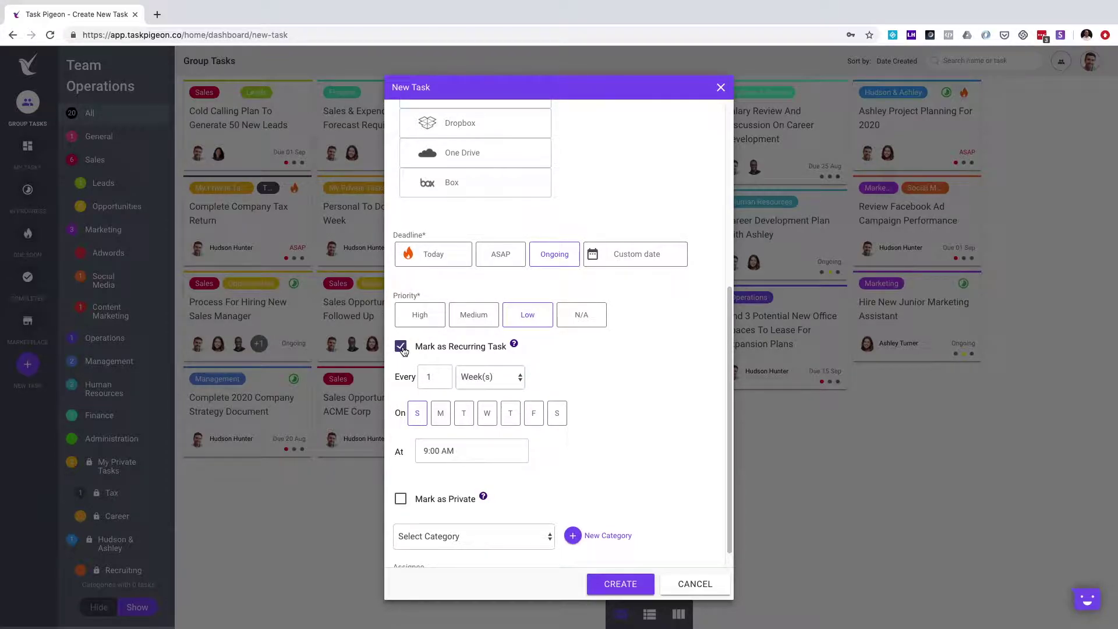
click(402, 347)
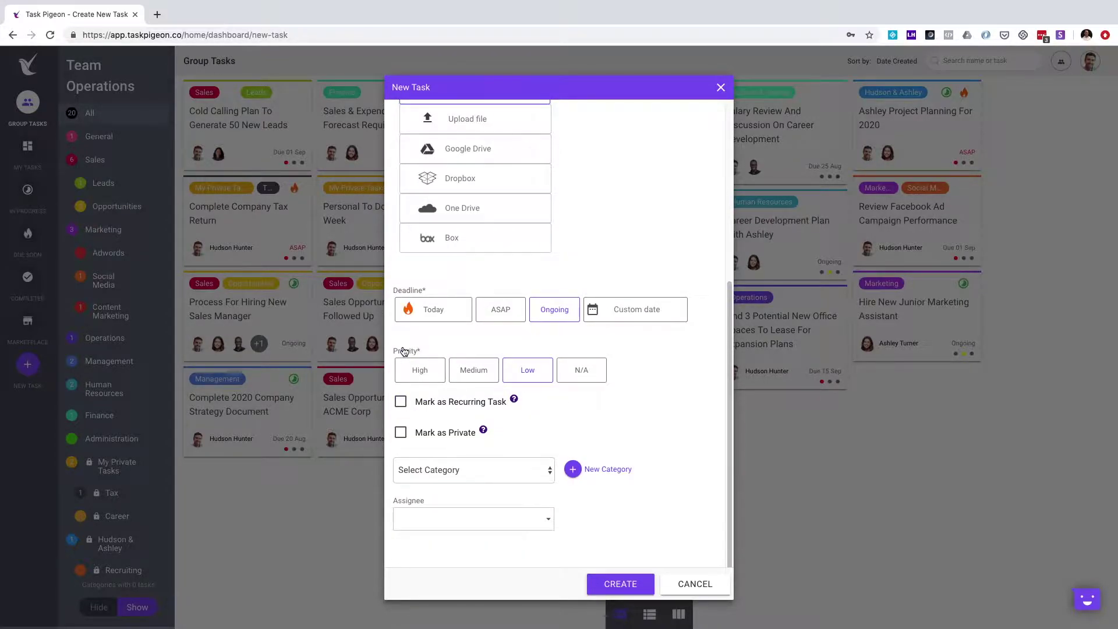
click(401, 434)
click(403, 435)
- File the new task under the Management category
click(501, 474)
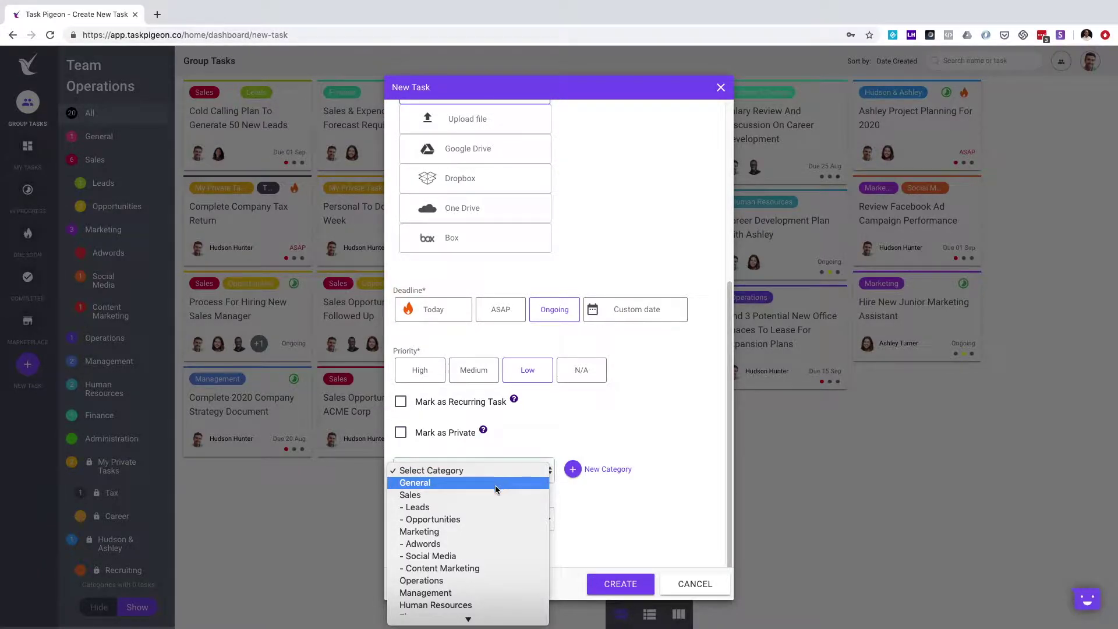
scroll(492, 513, down, 4)
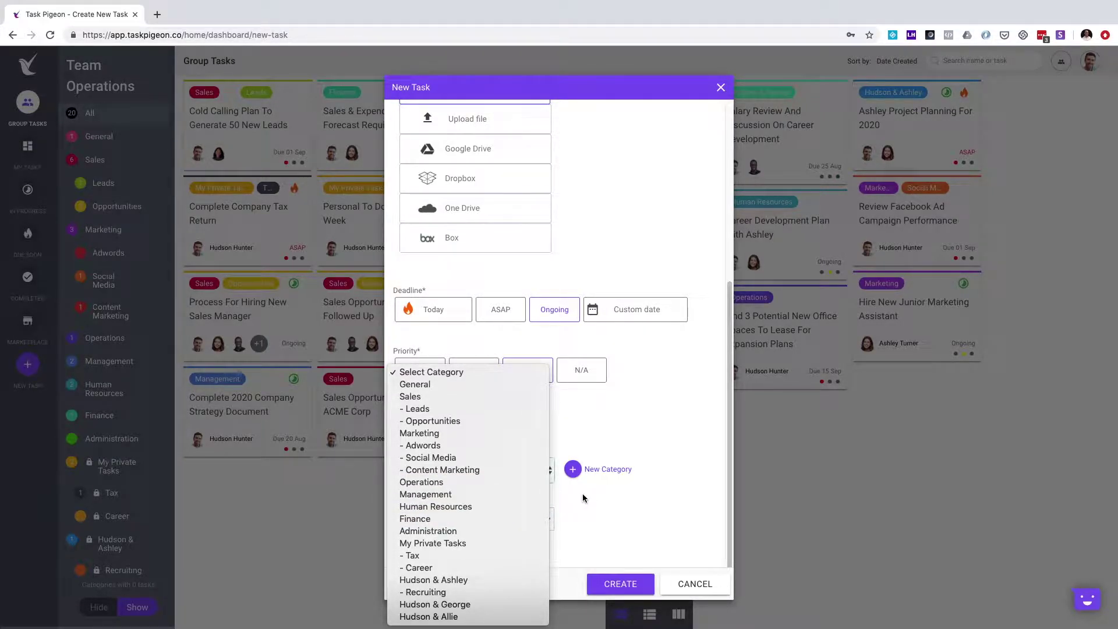
click(619, 448)
scroll(619, 450, up, 4)
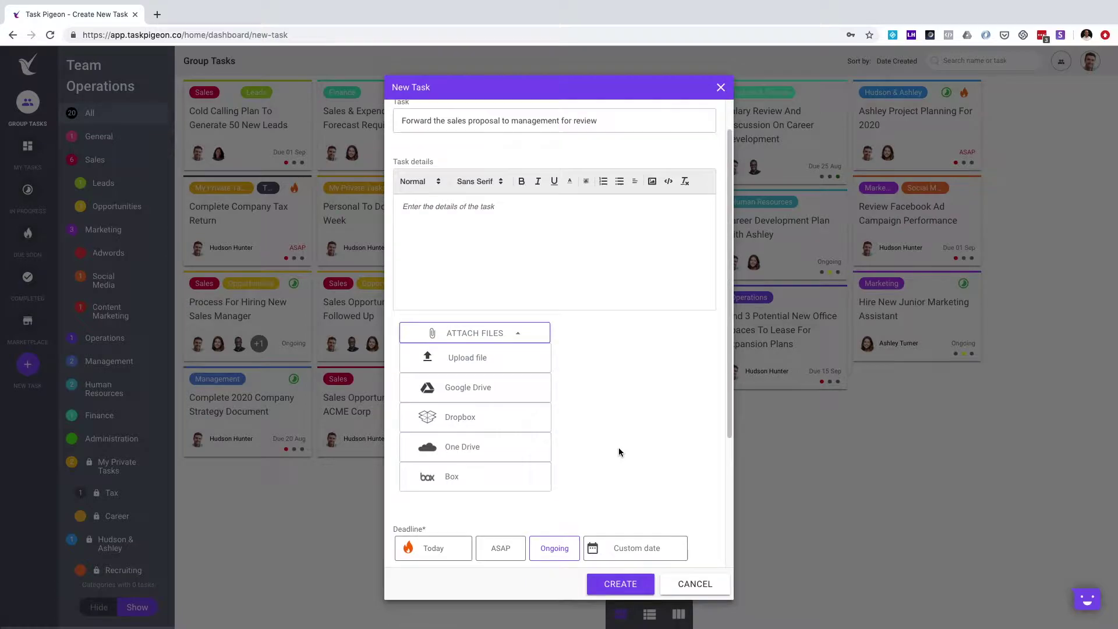
scroll(617, 450, down, 5)
click(518, 473)
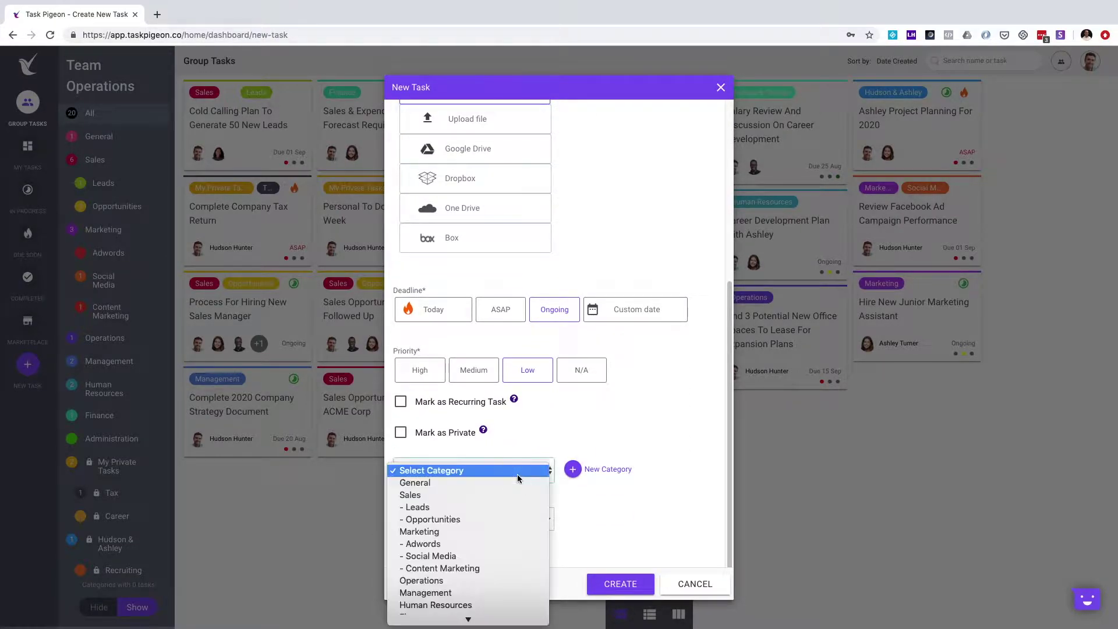
scroll(454, 538, down, 4)
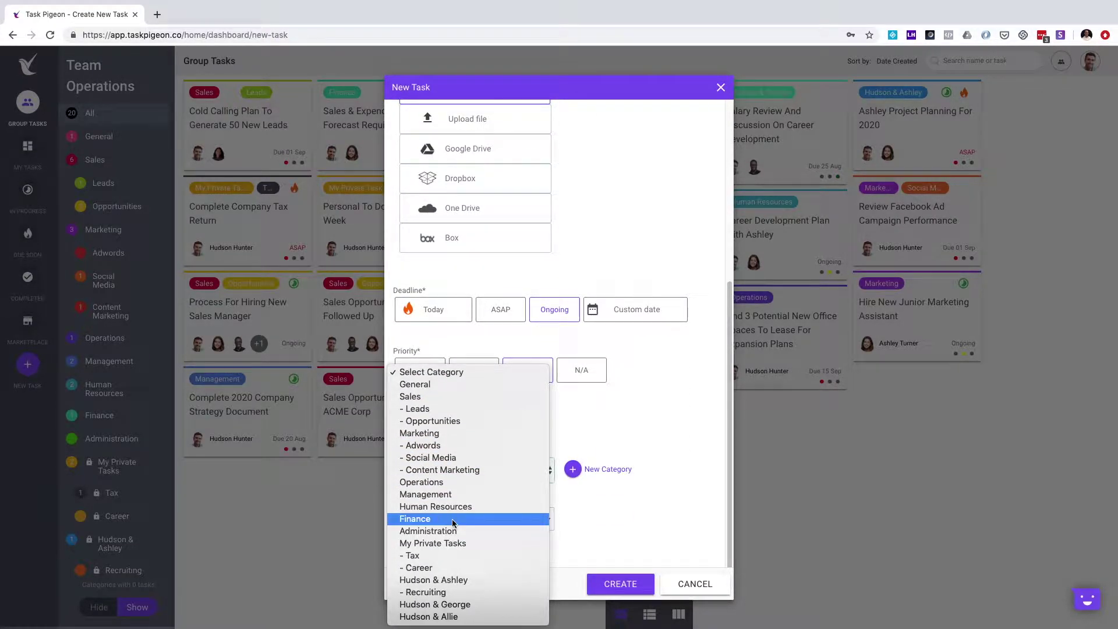
click(441, 496)
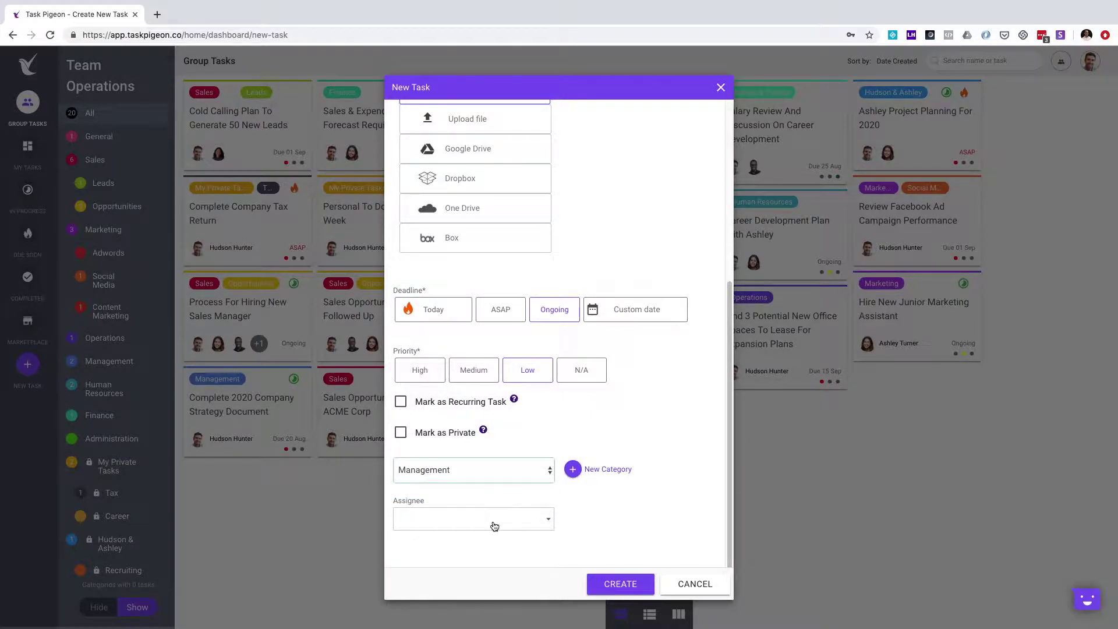
- Assign two team members and create the task, leaving a blank New Task form open
click(494, 527)
scroll(489, 516, down, 3)
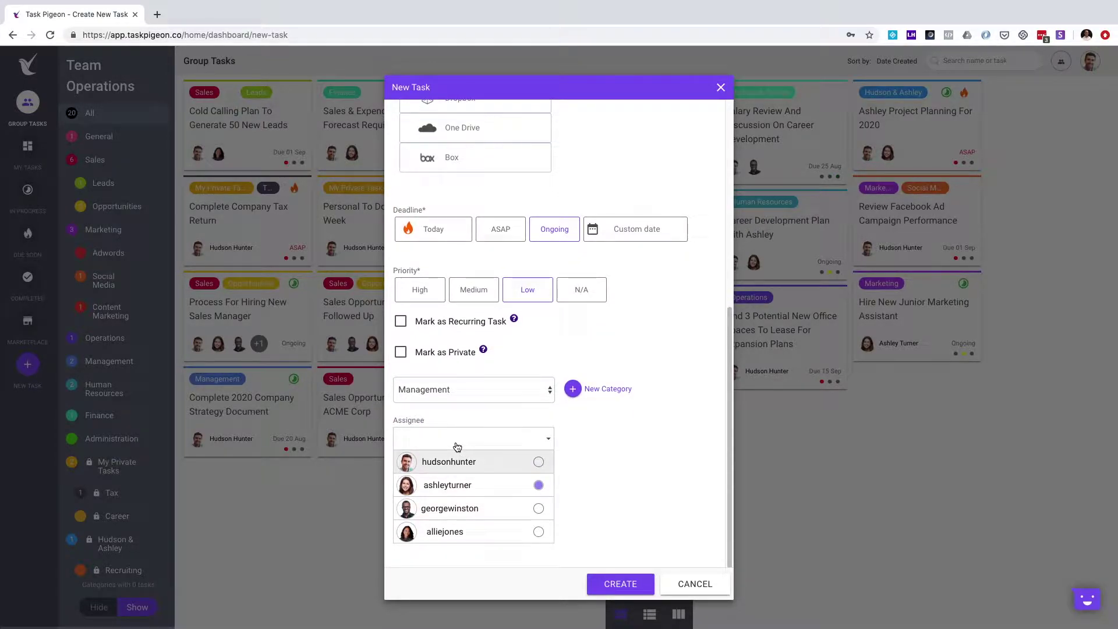
click(456, 461)
click(470, 495)
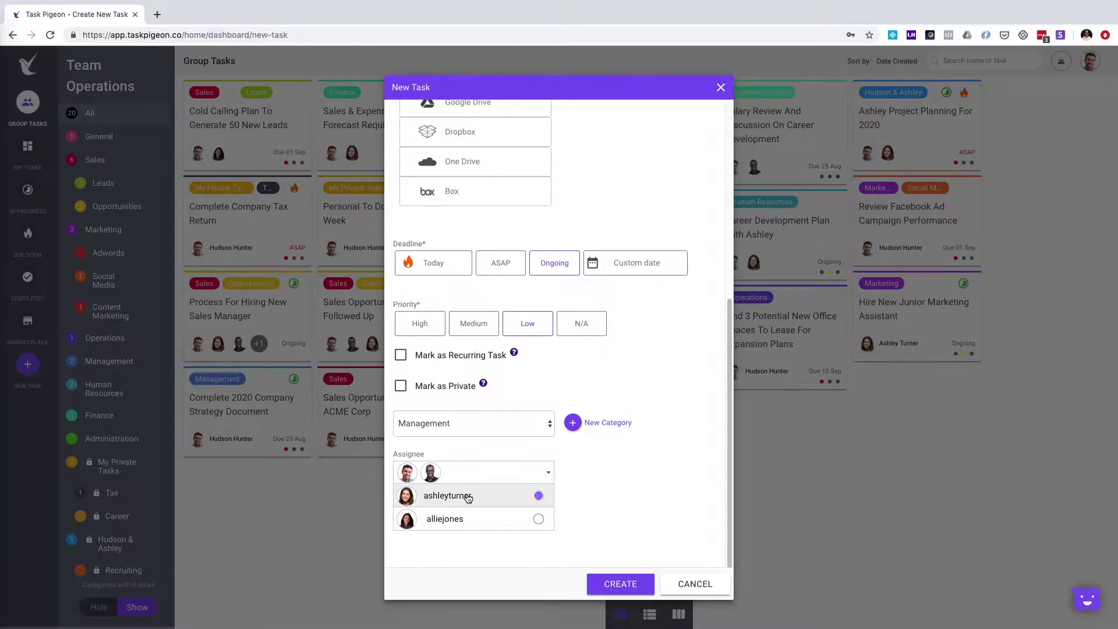
click(618, 584)
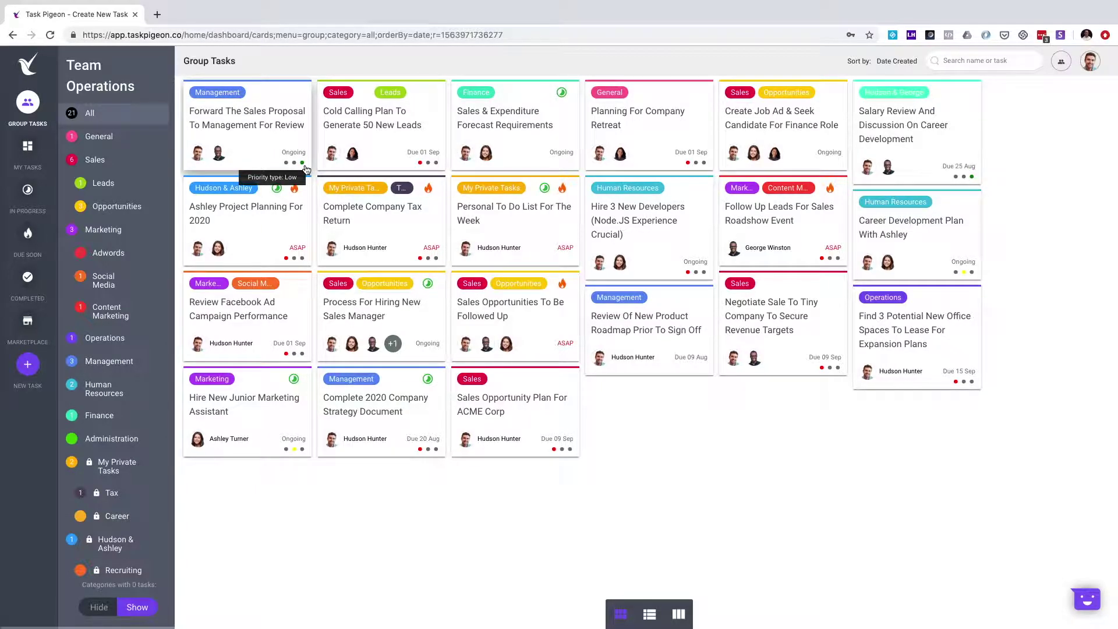
click(28, 365)
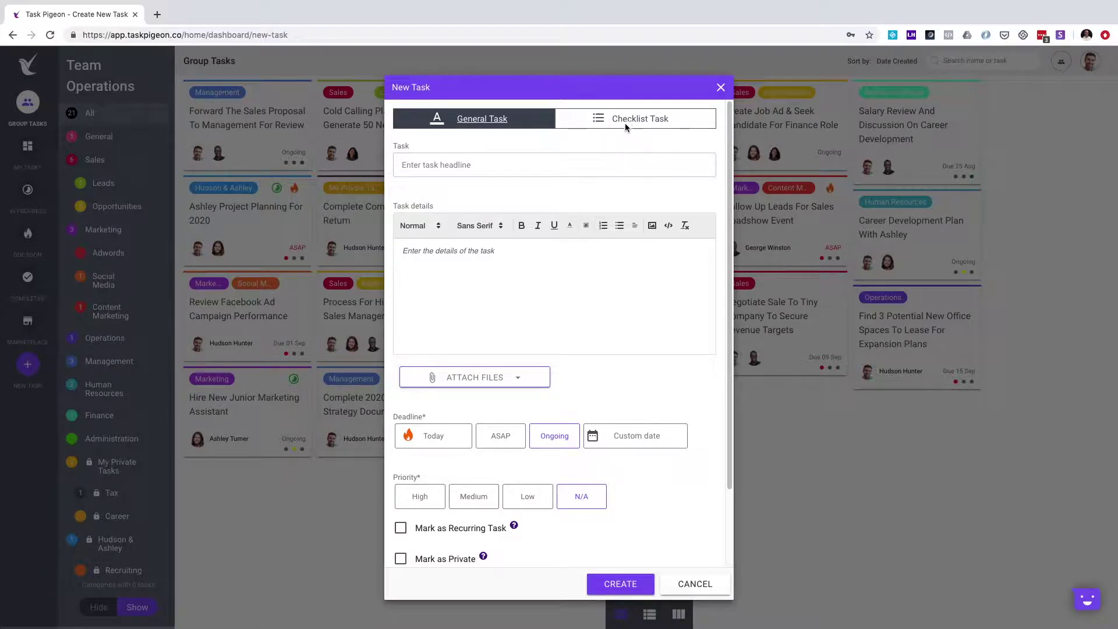
click(626, 122)
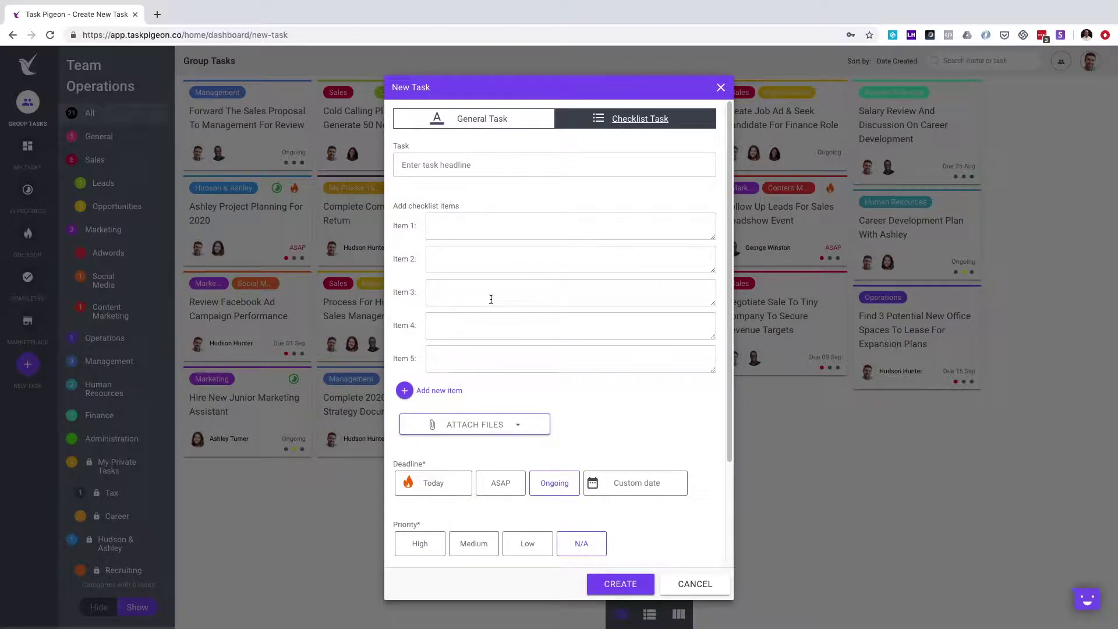
scroll(429, 242, down, 1)
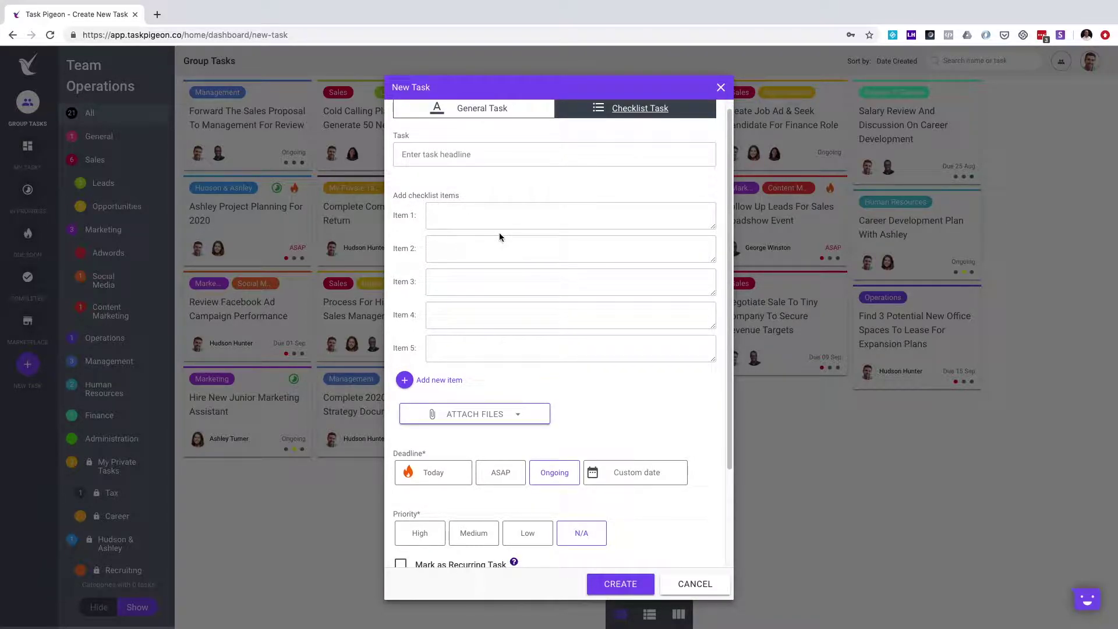
scroll(489, 244, down, 3)
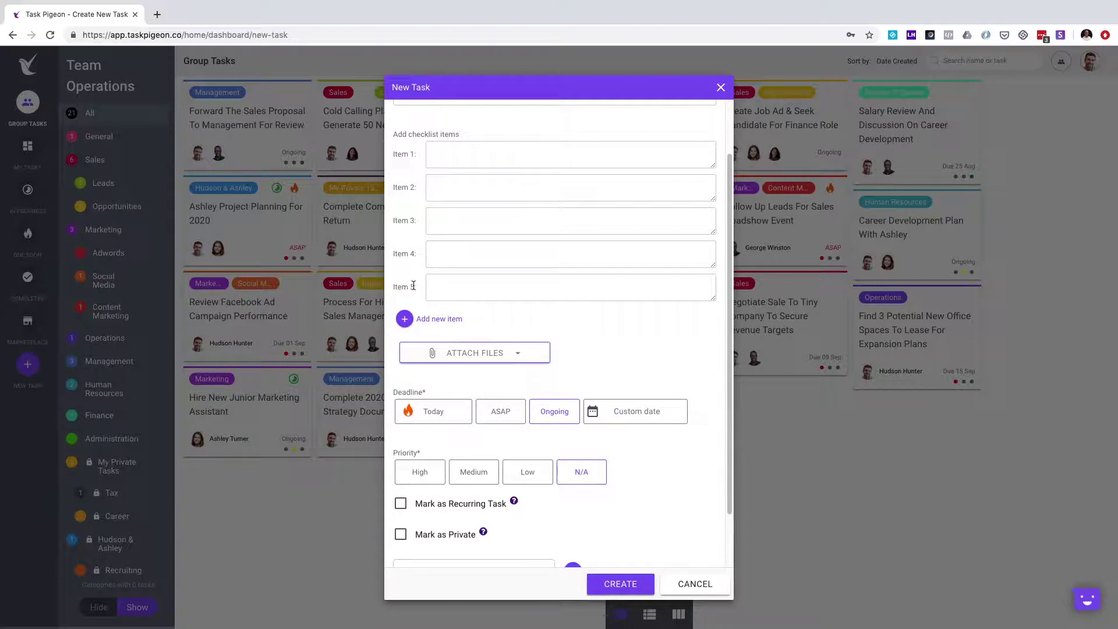
click(404, 318)
click(406, 353)
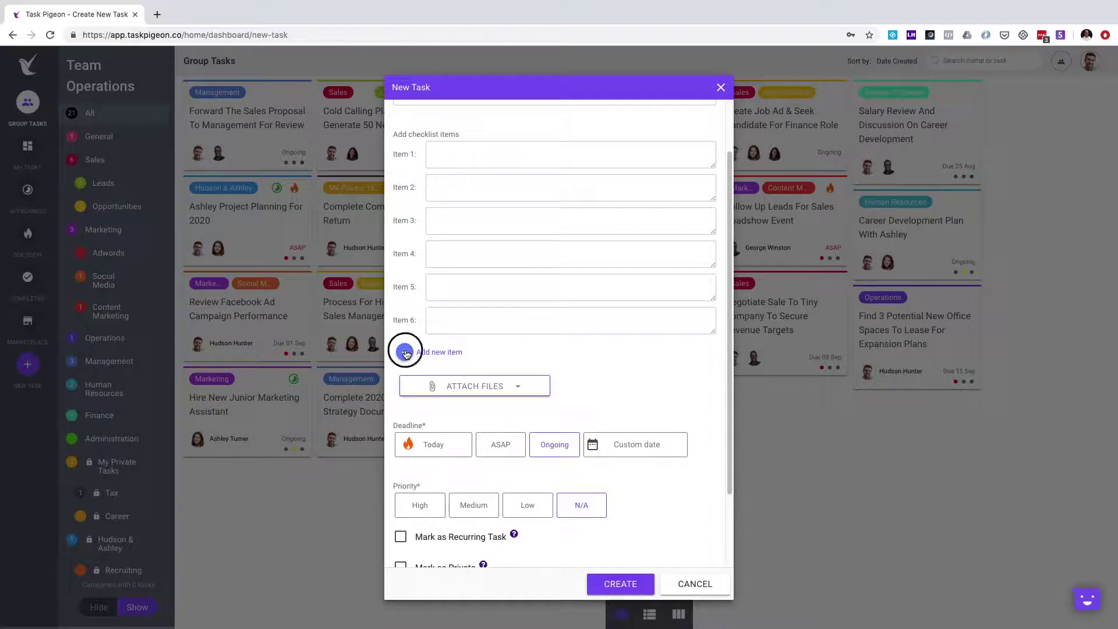
click(405, 385)
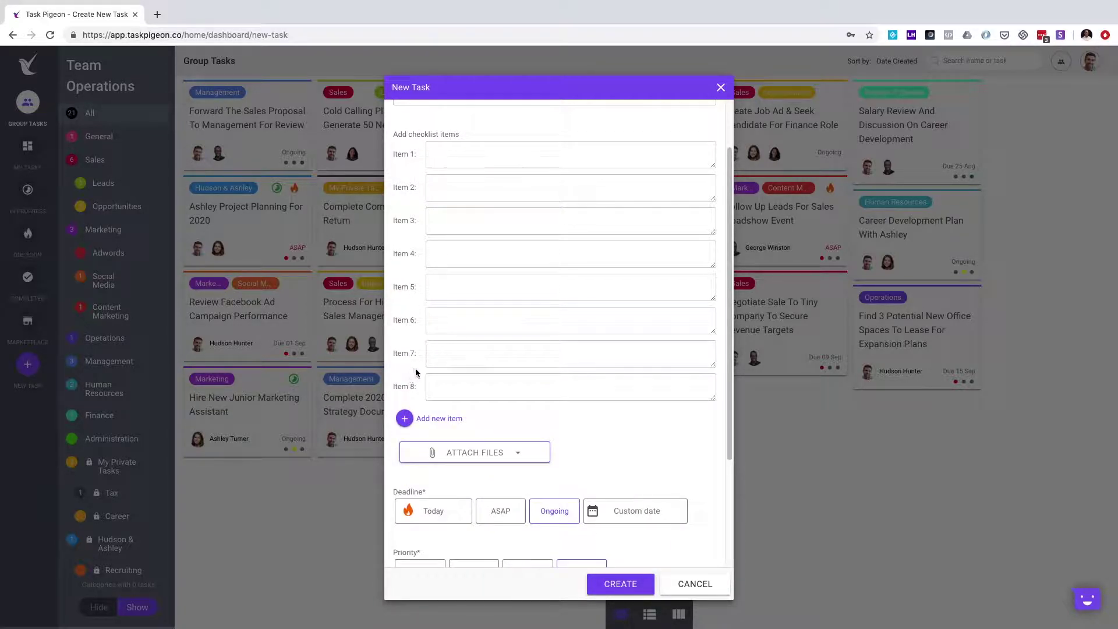
scroll(416, 372, down, 10)
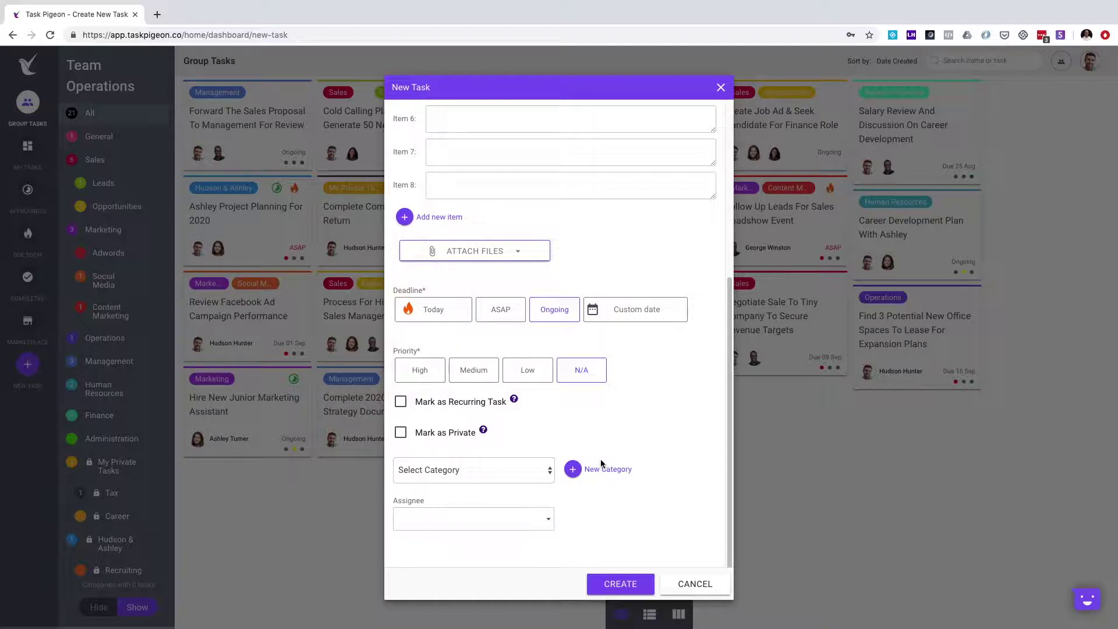
click(700, 590)
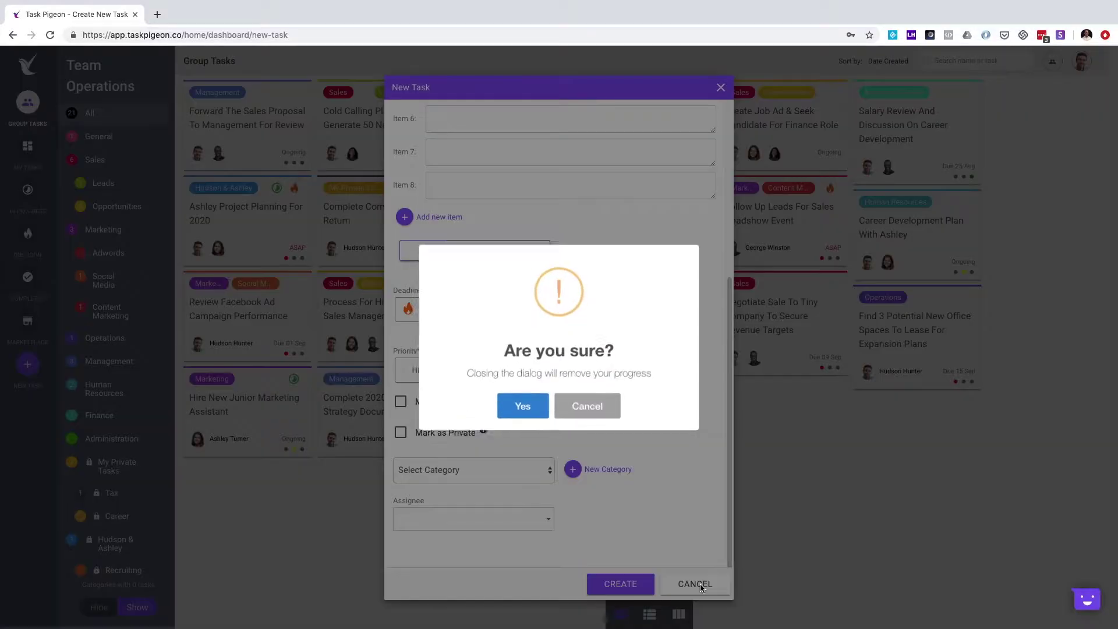
click(516, 410)
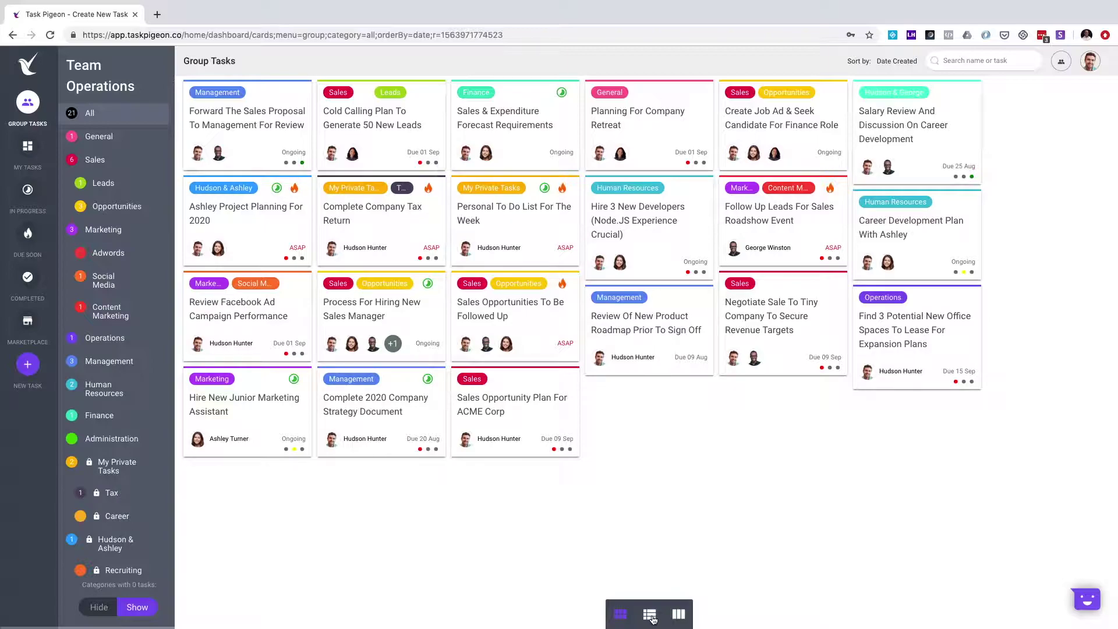
- Switch group tasks to list view and sort them by Deadline - Due First
click(650, 615)
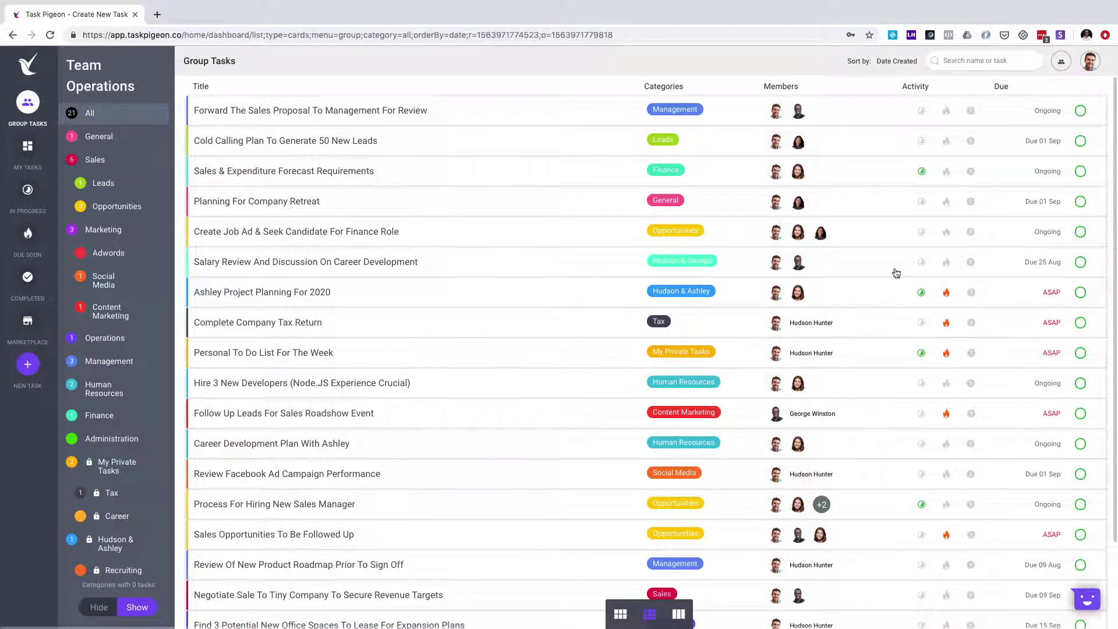
click(922, 173)
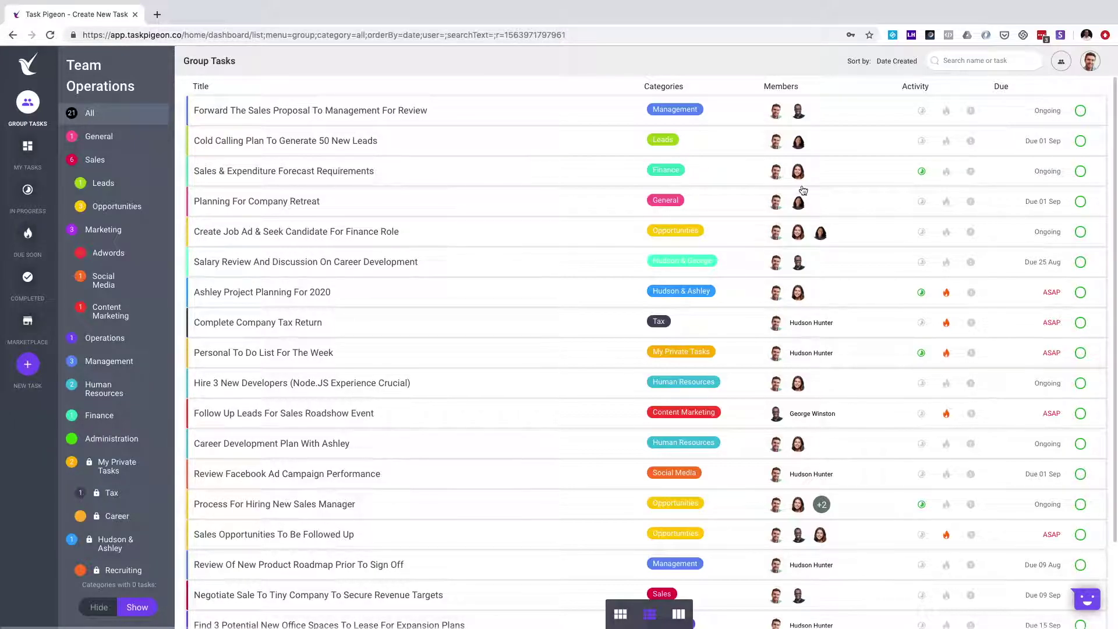
click(897, 64)
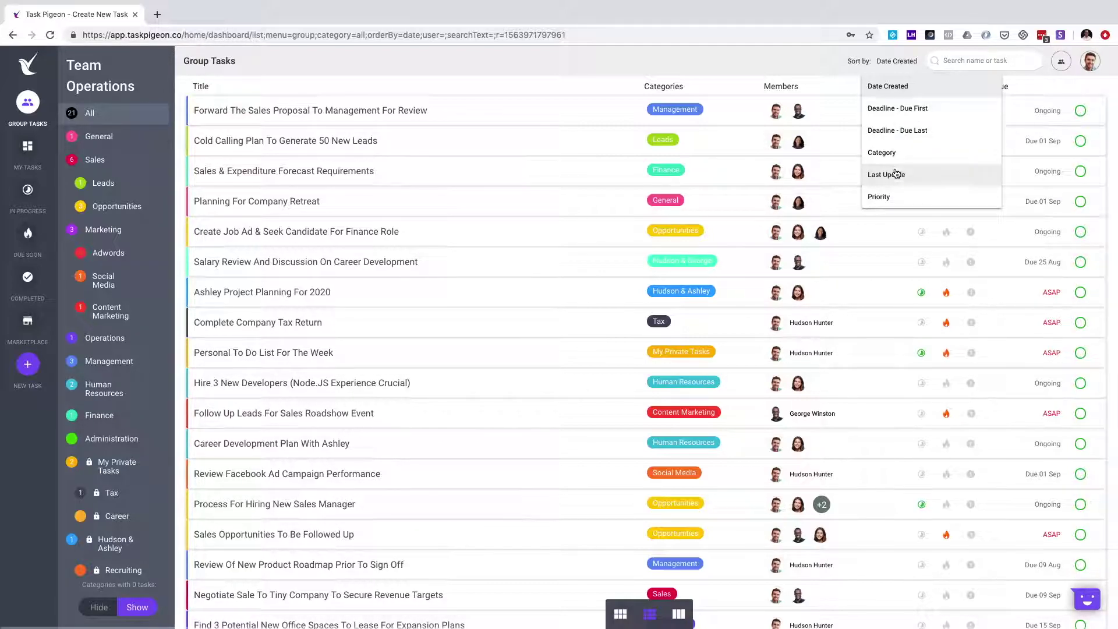
click(890, 110)
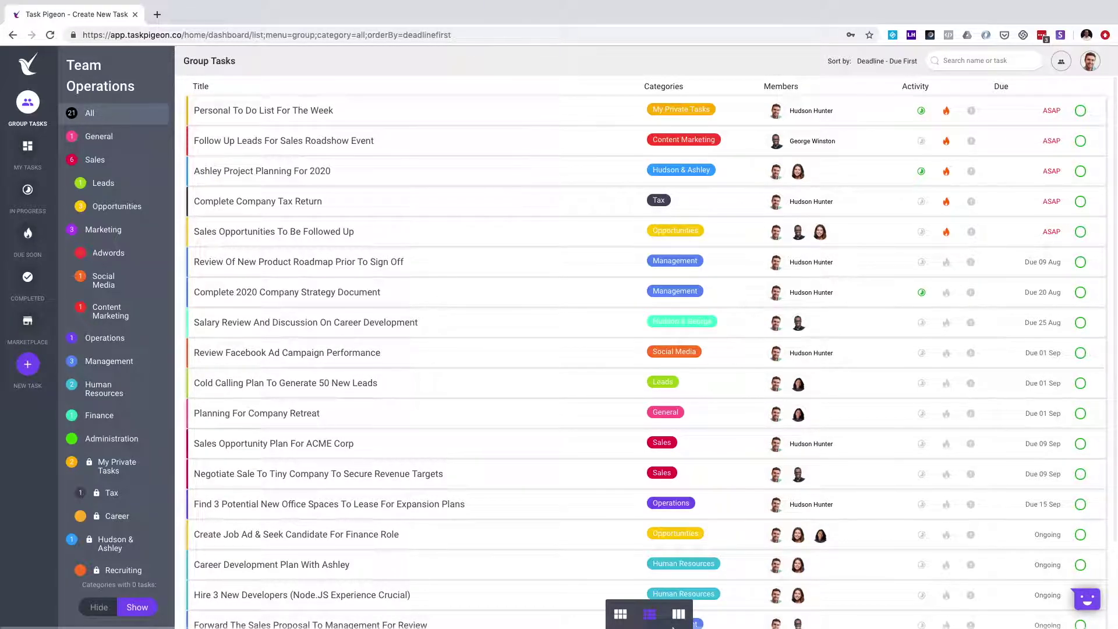
click(679, 616)
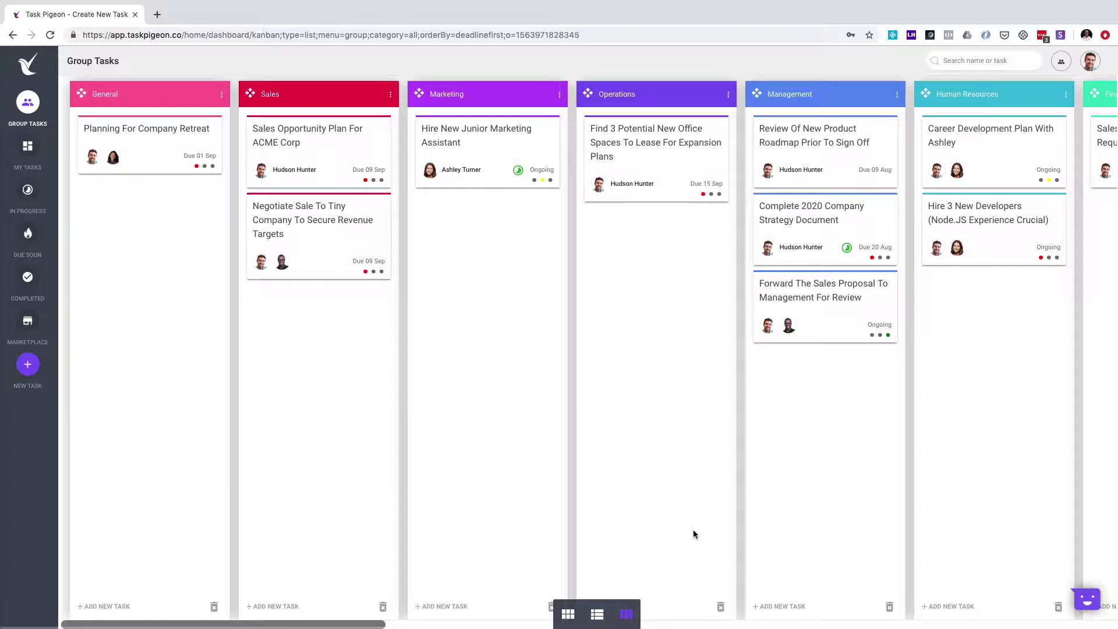
- Drag the Complete 2020 Company Strategy Document card from Management into Human Resources
drag(346, 626, 362, 625)
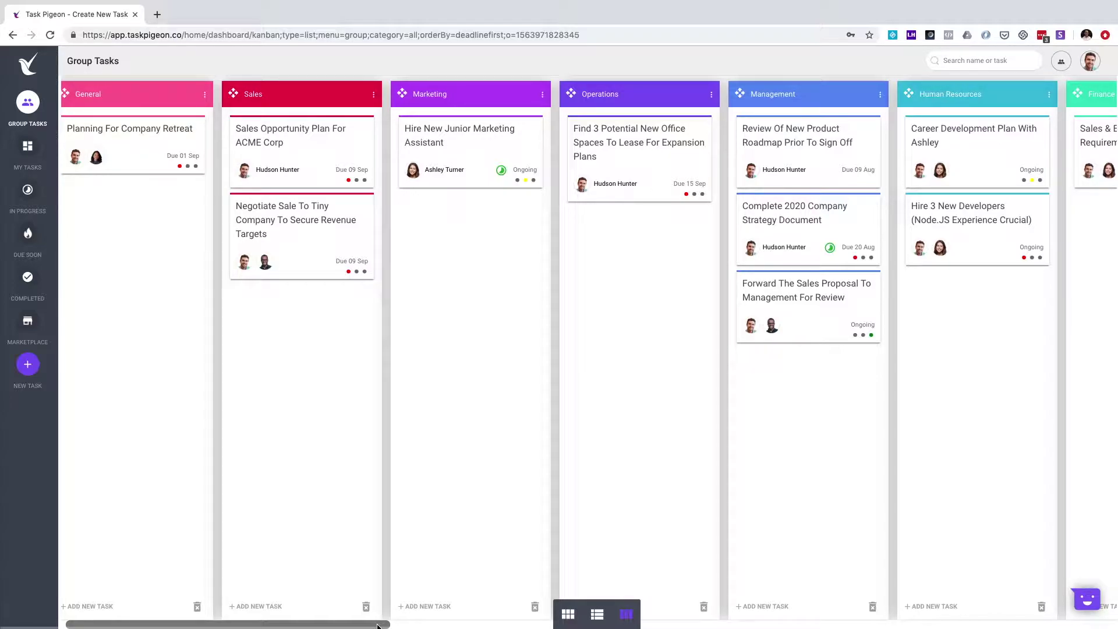
drag(377, 626, 474, 584)
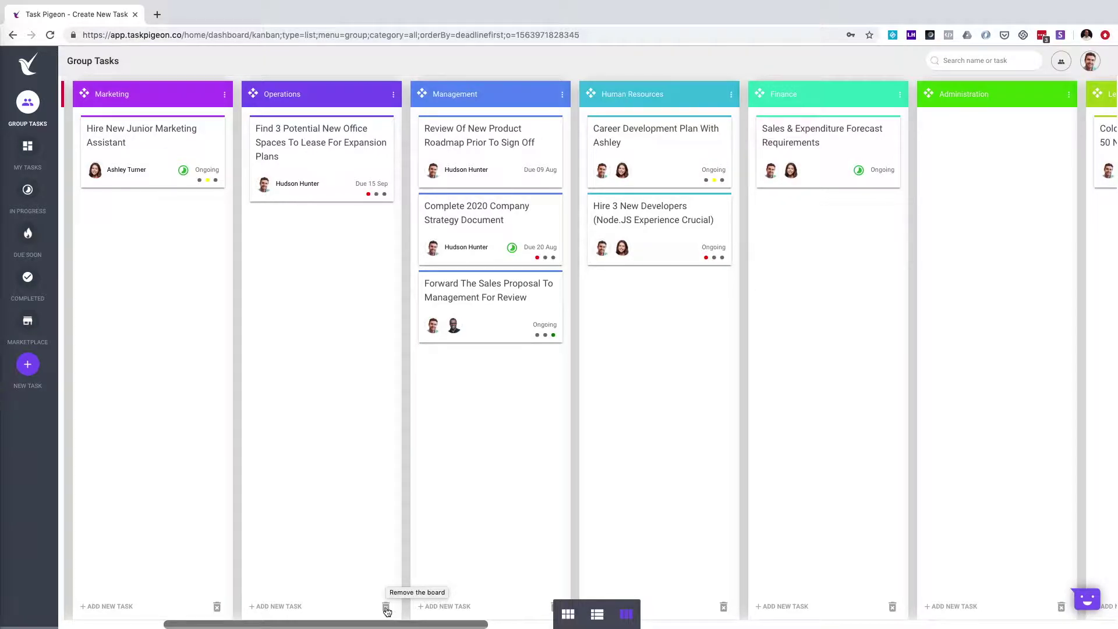
drag(402, 625, 437, 625)
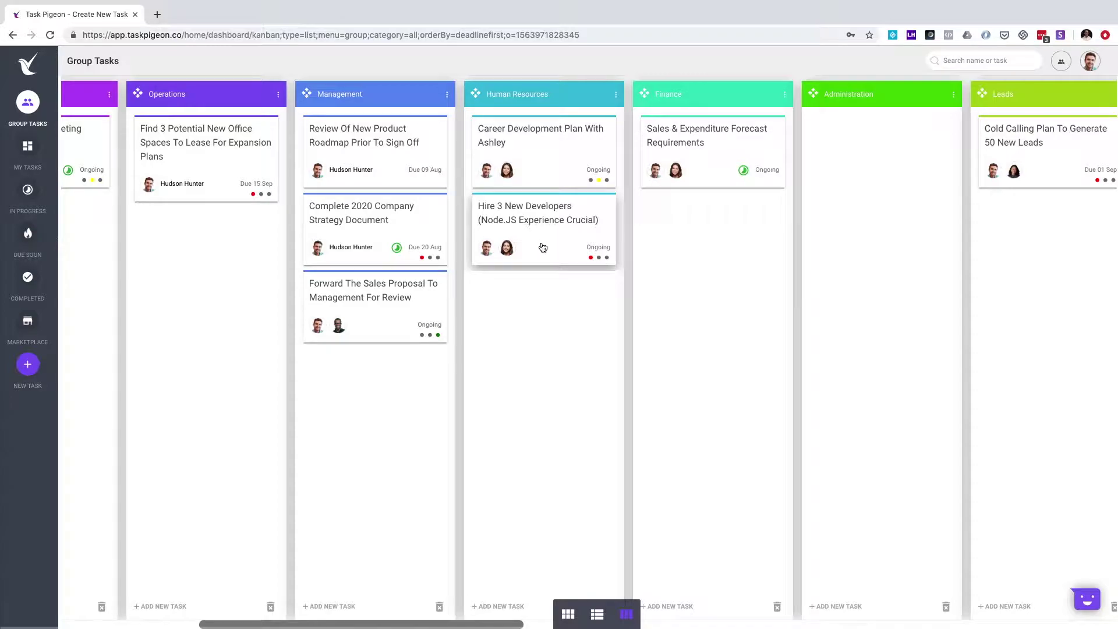
drag(378, 233, 555, 252)
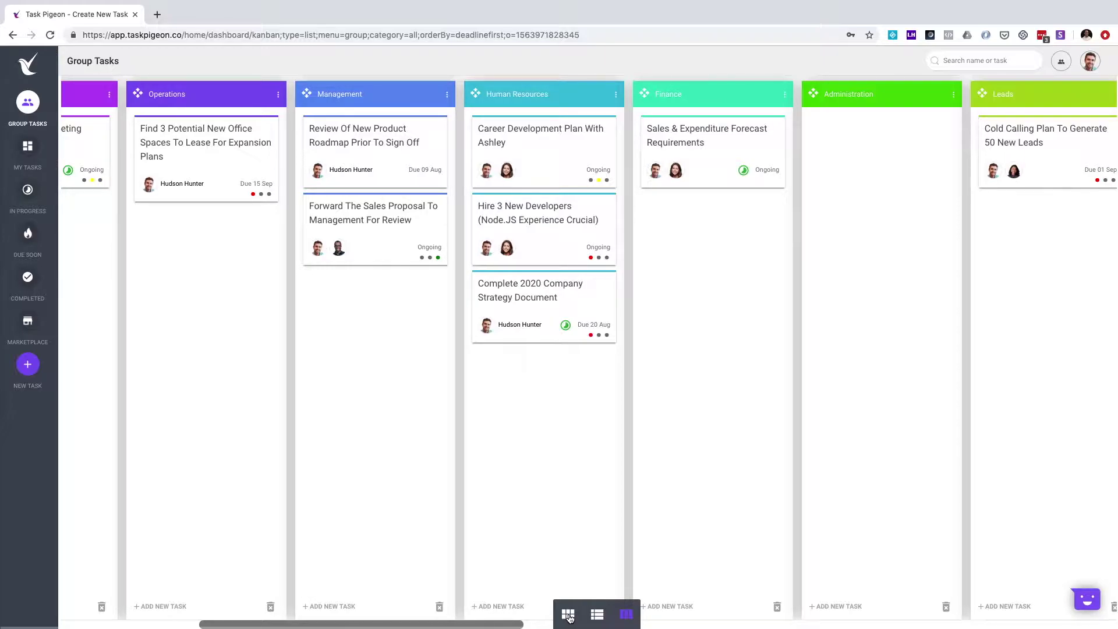
click(569, 615)
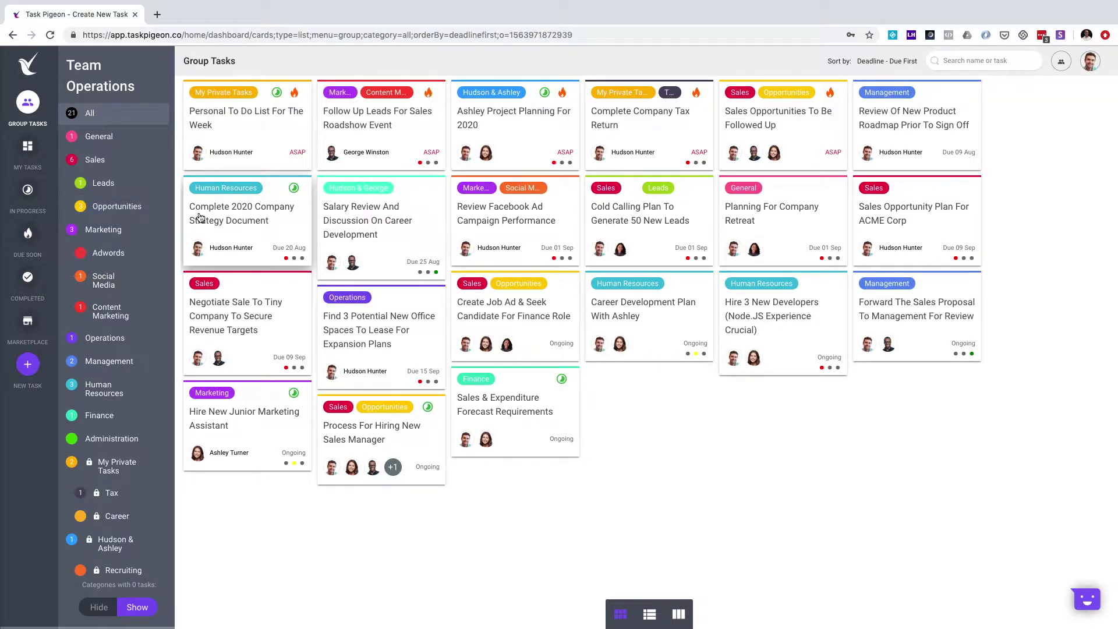
- Check that Complete 2020 Company Strategy Document now shows Human Resources, due 20 Aug
mouse_move(293, 249)
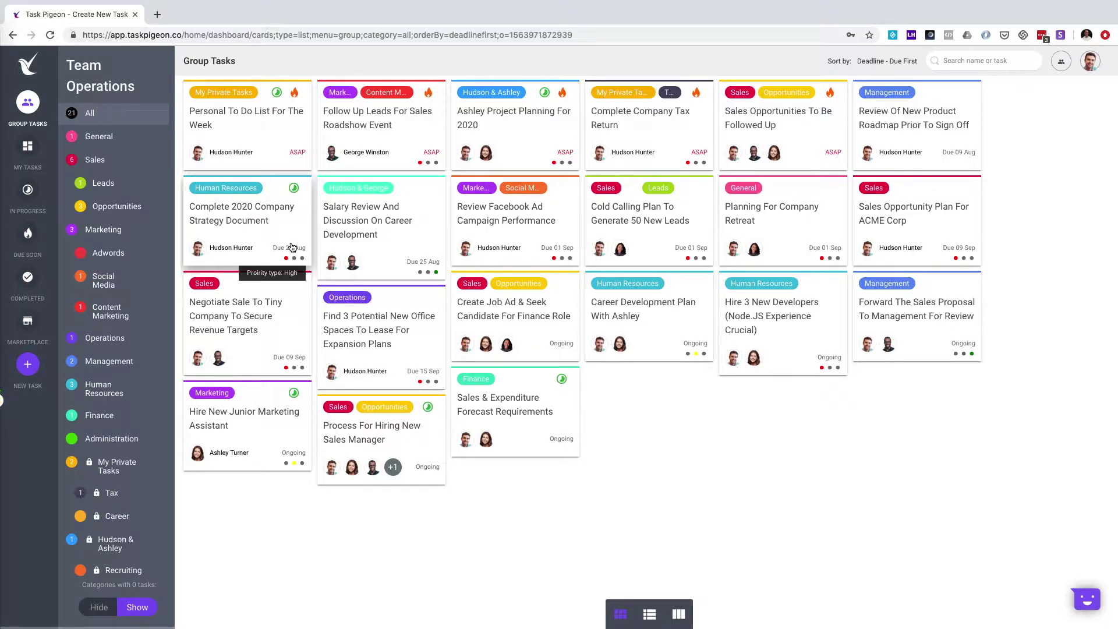